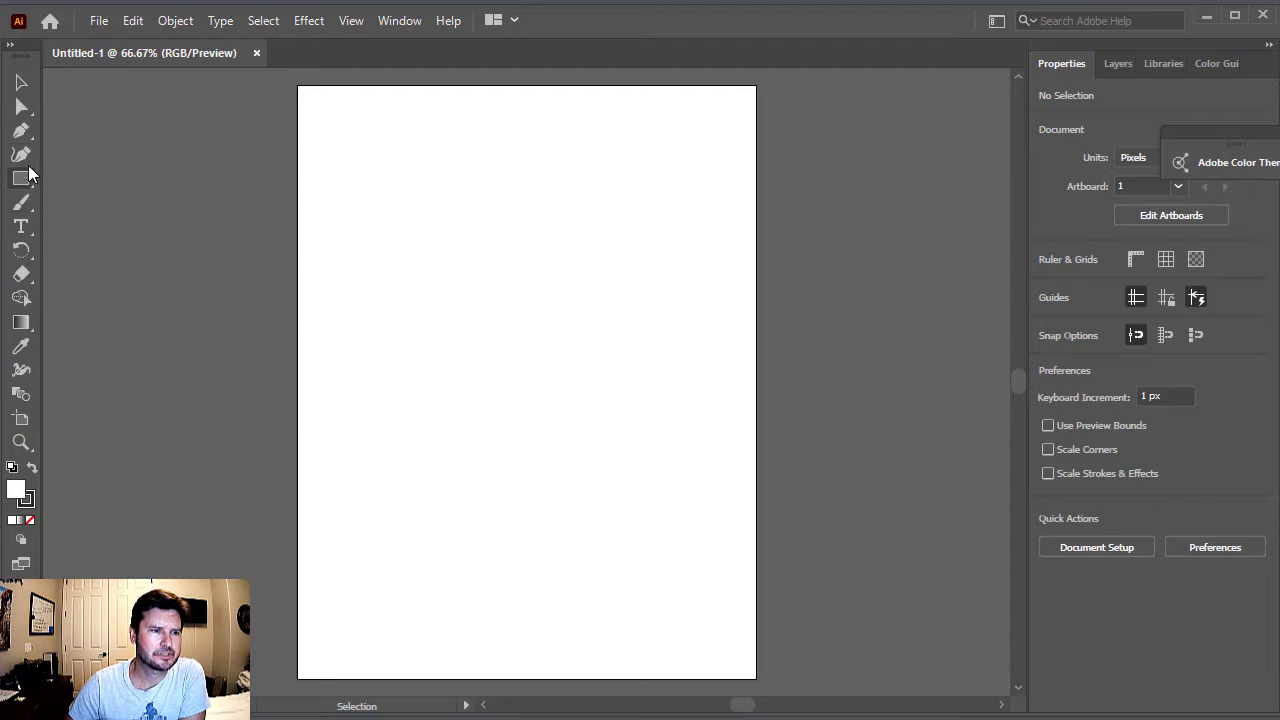
# - Deselect the "I love illustrator" text, save the artwork as Untitled-1.ai, and reopen it from the recent files
pyautogui.click(25, 132)
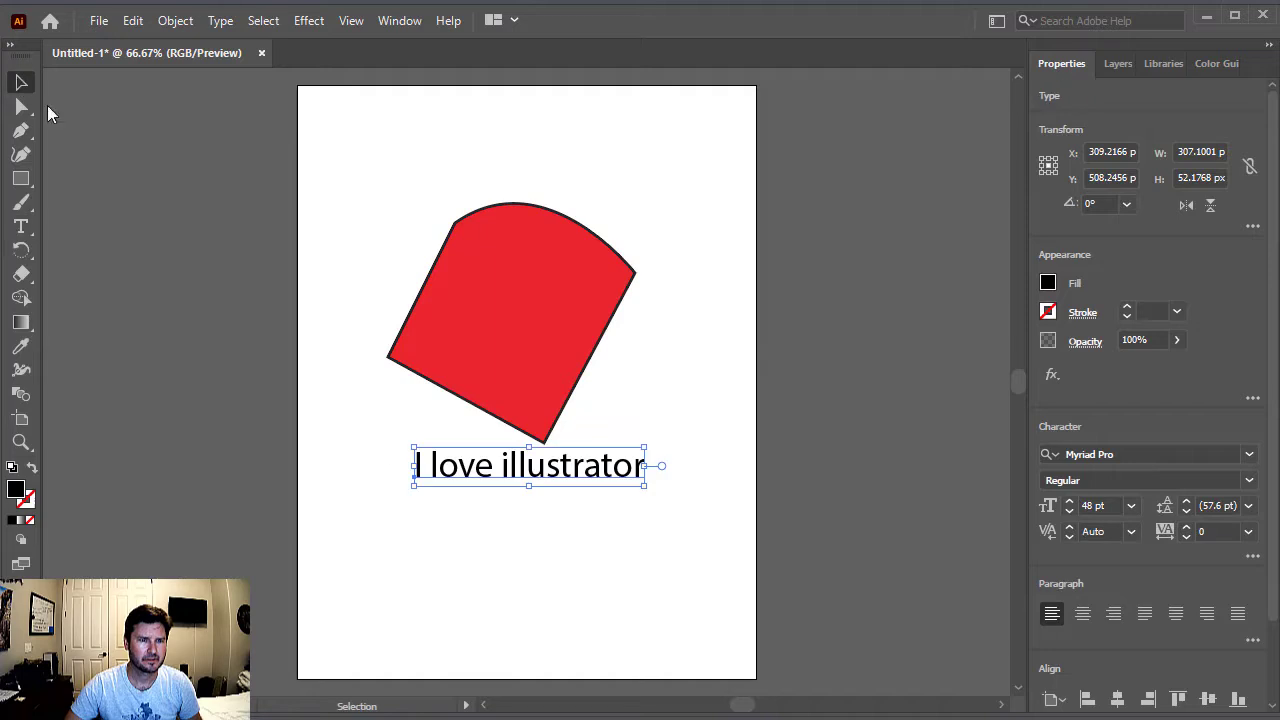
pyautogui.click(508, 620)
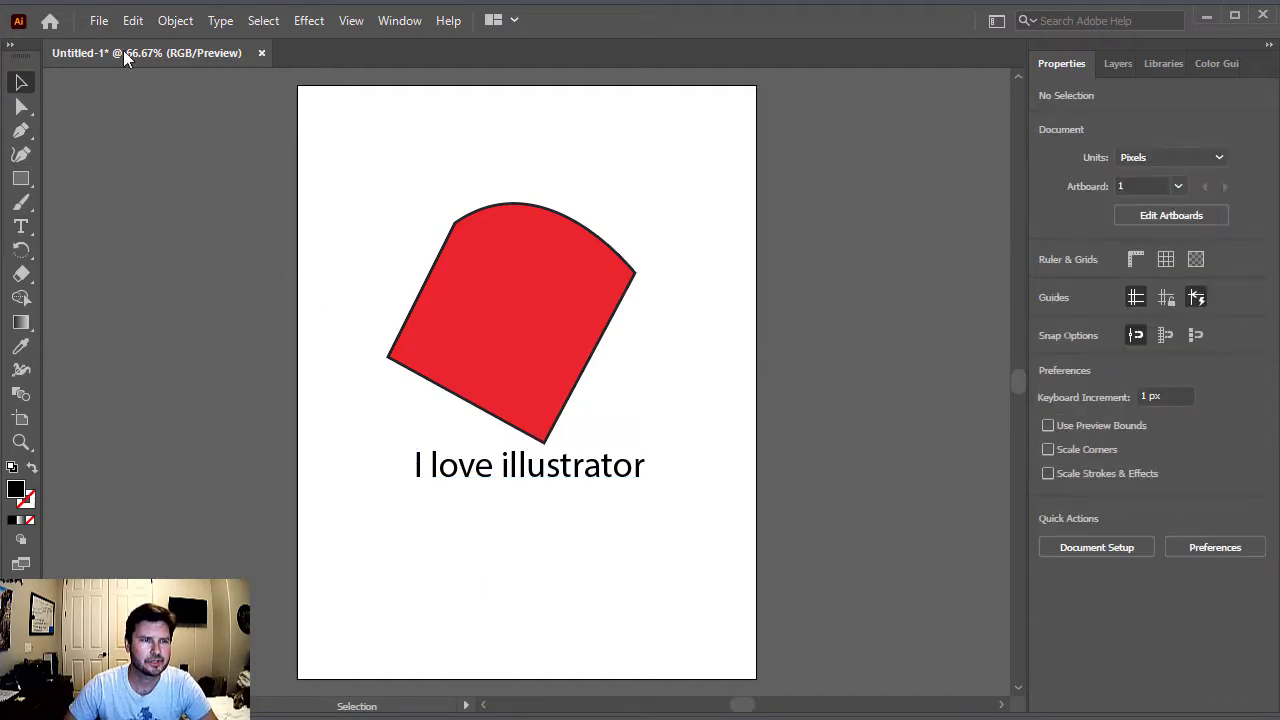
pyautogui.click(99, 20)
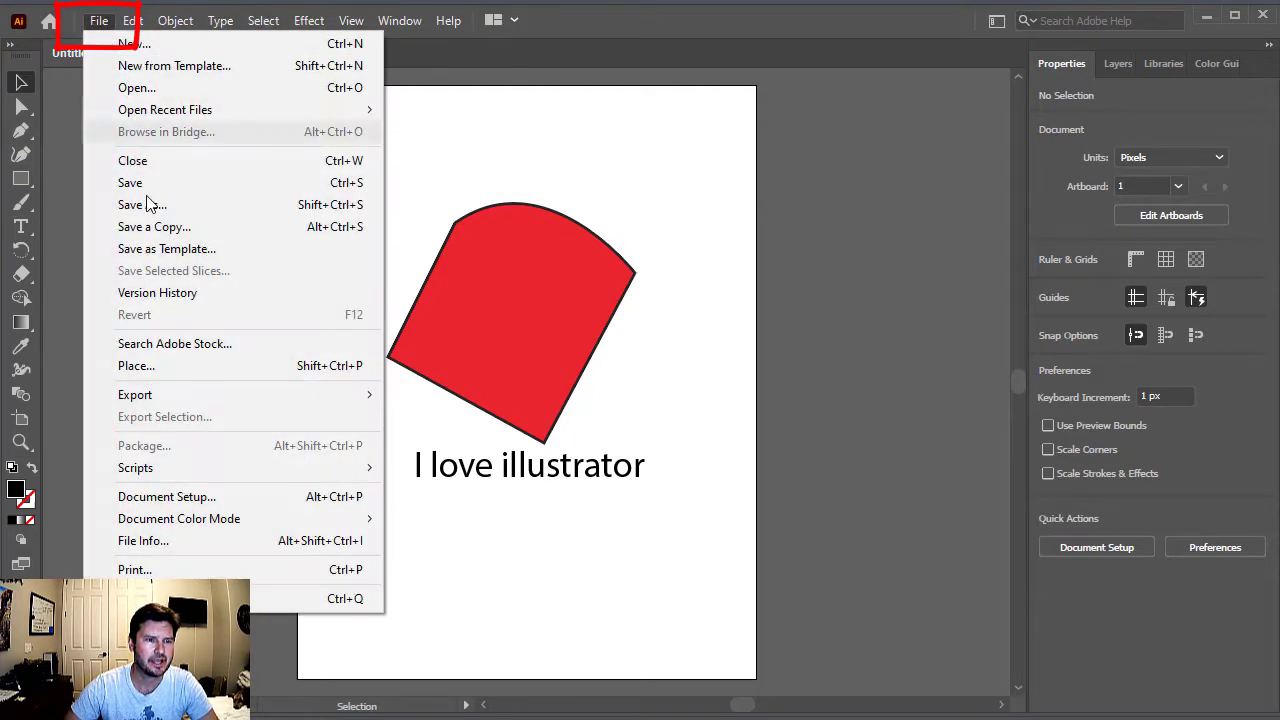
pyautogui.click(147, 204)
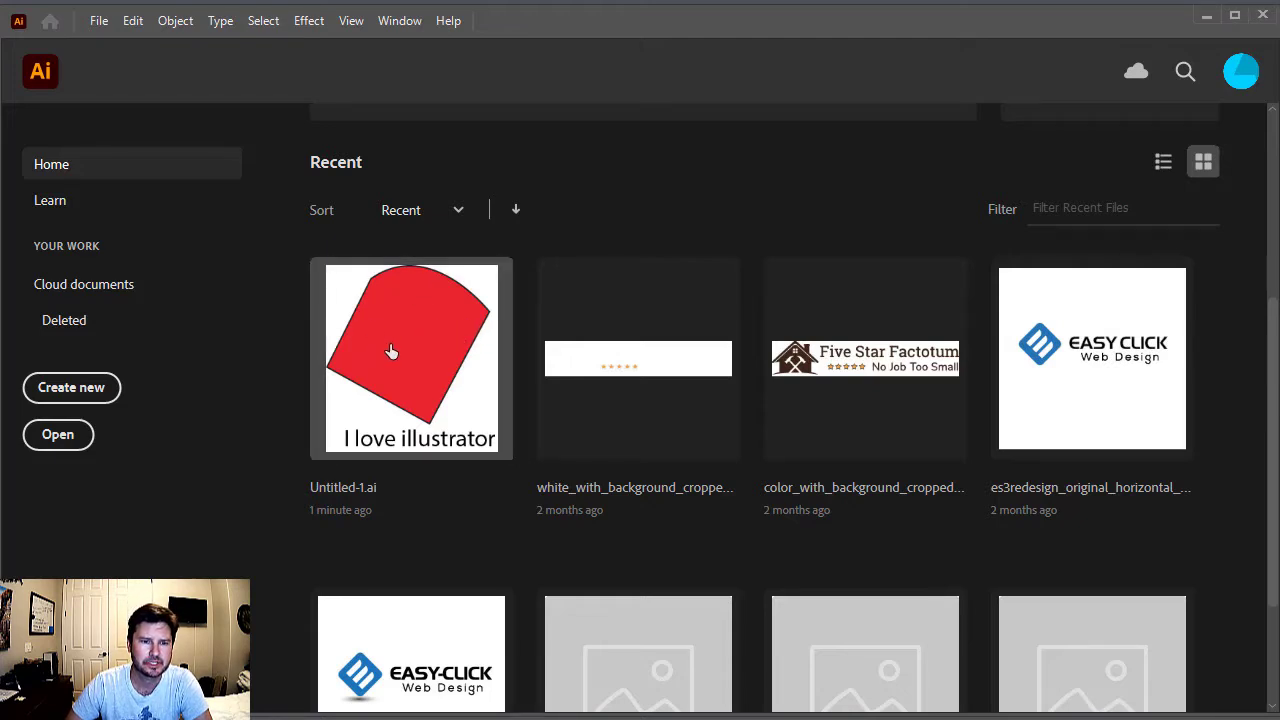
pyautogui.click(392, 378)
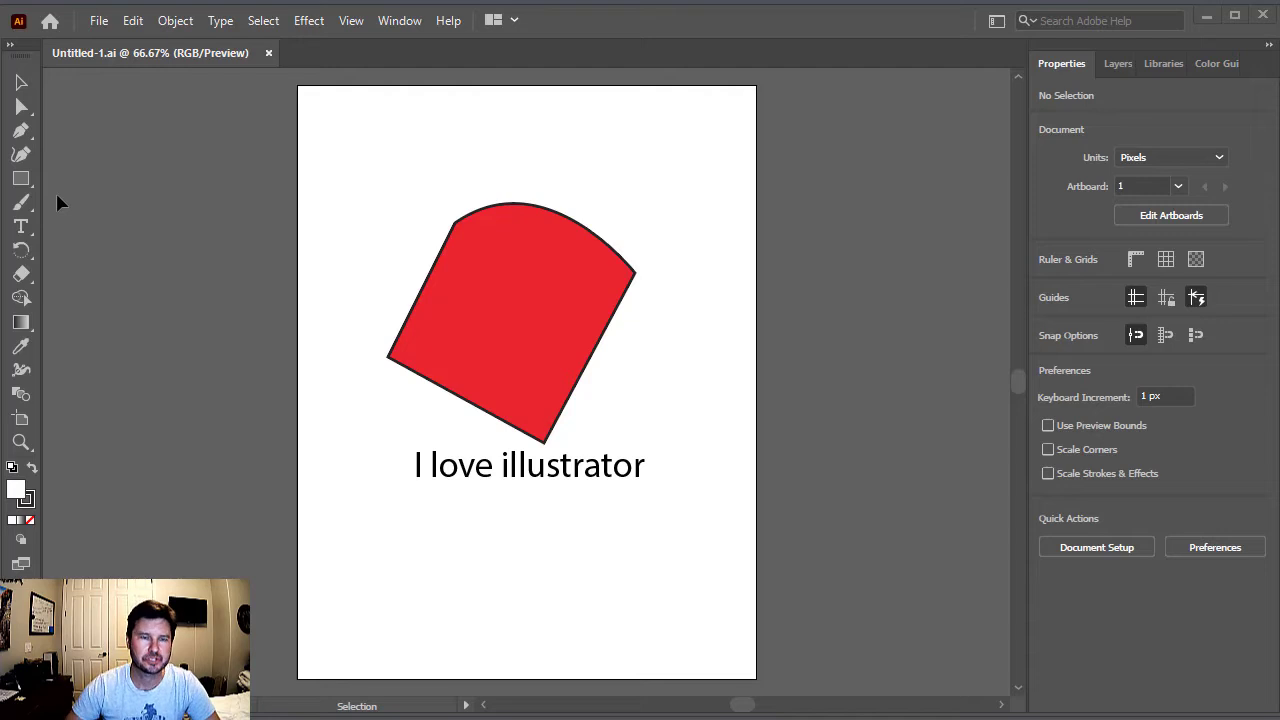
# - Review the file formats offered by Save As for the artwork, and cancel without saving
pyautogui.click(100, 22)
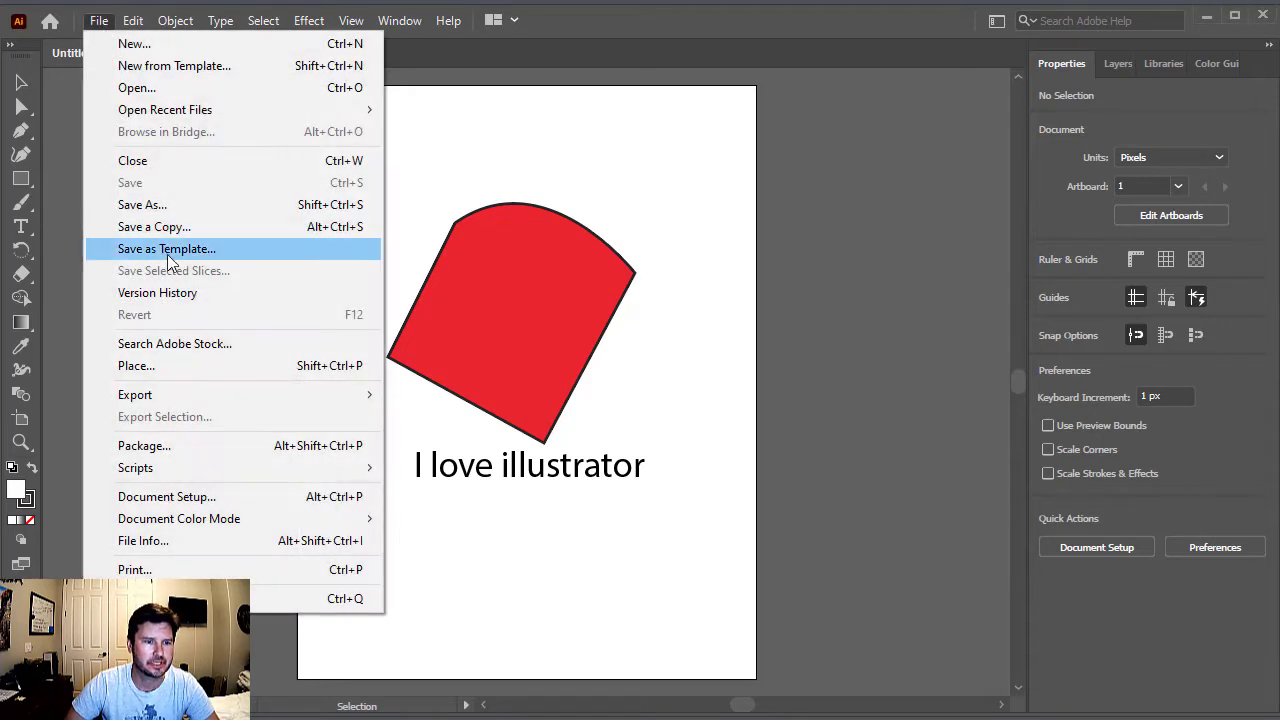
pyautogui.click(158, 204)
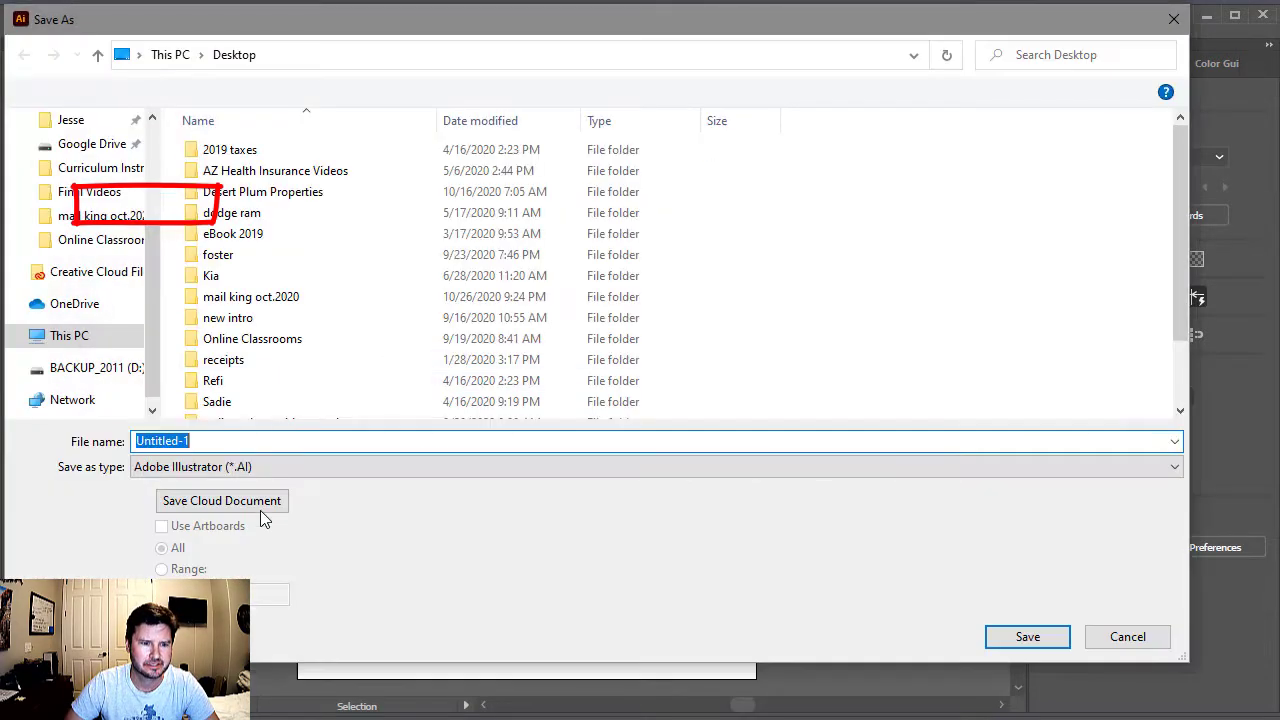
pyautogui.click(218, 468)
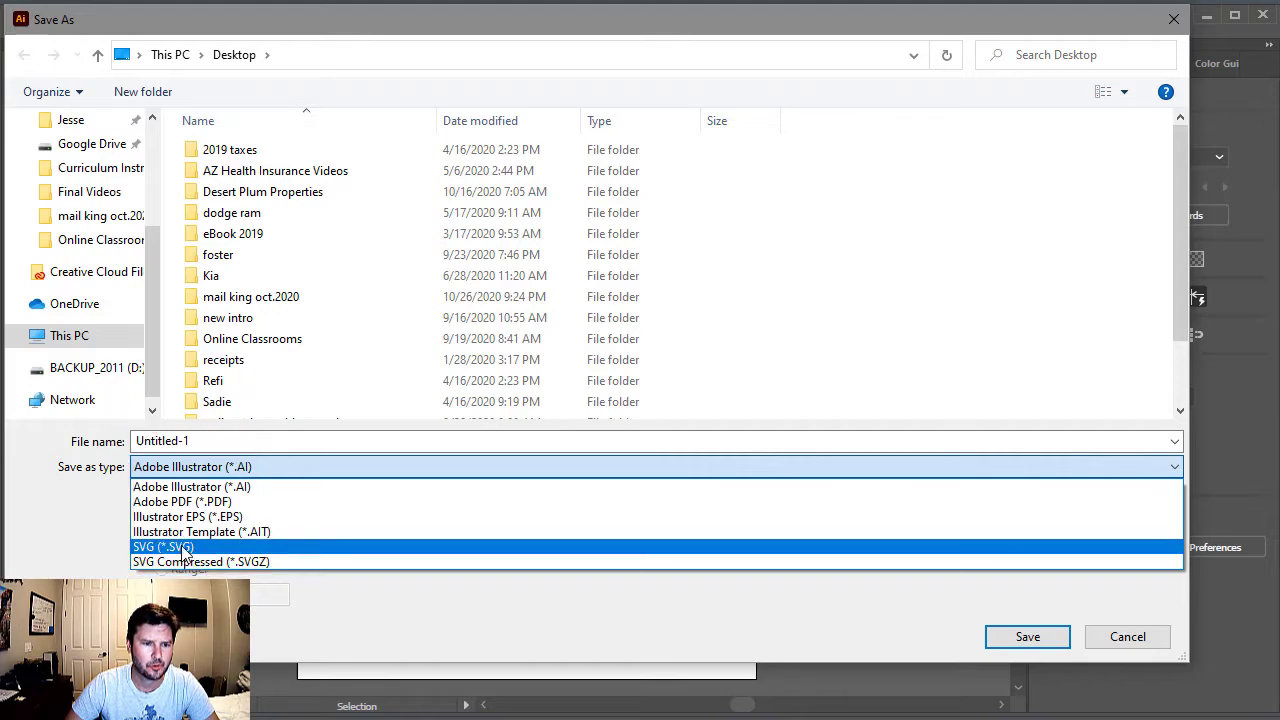
pyautogui.click(1123, 641)
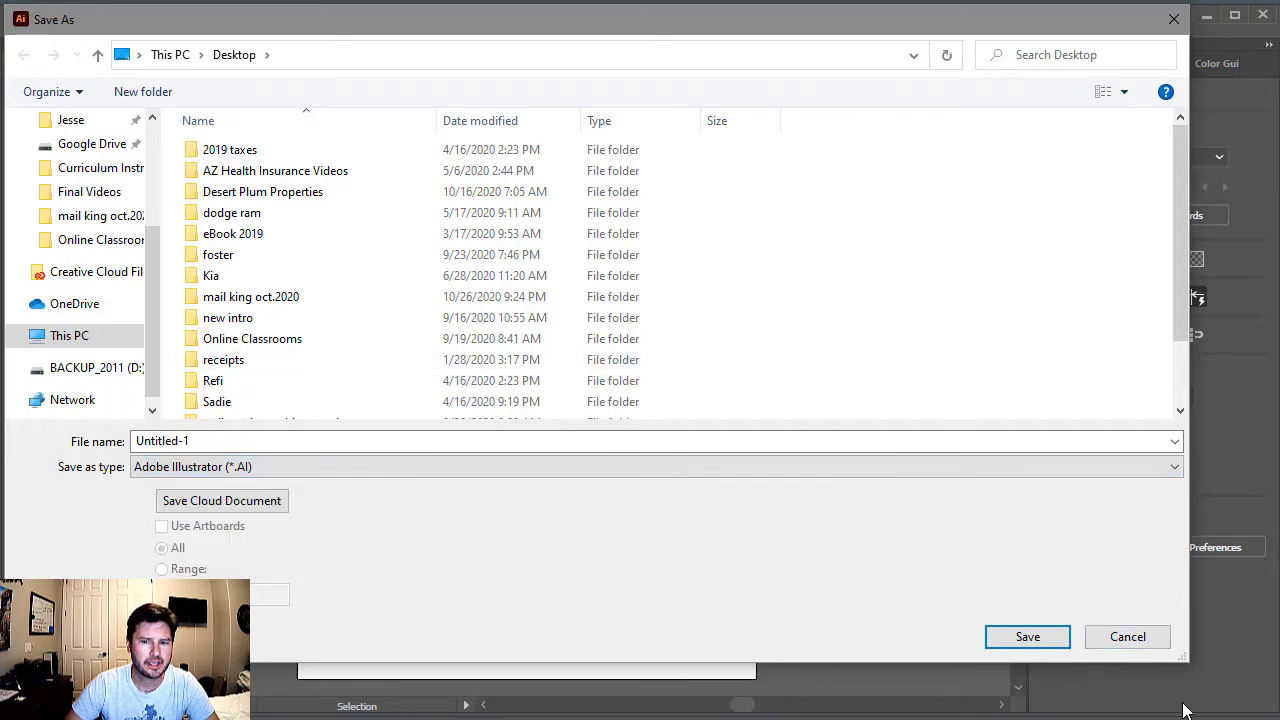
pyautogui.click(1140, 638)
# - Open the artwork in Save for Web (Legacy), review the format presets, and inspect the shape and text in the preview
pyautogui.click(112, 20)
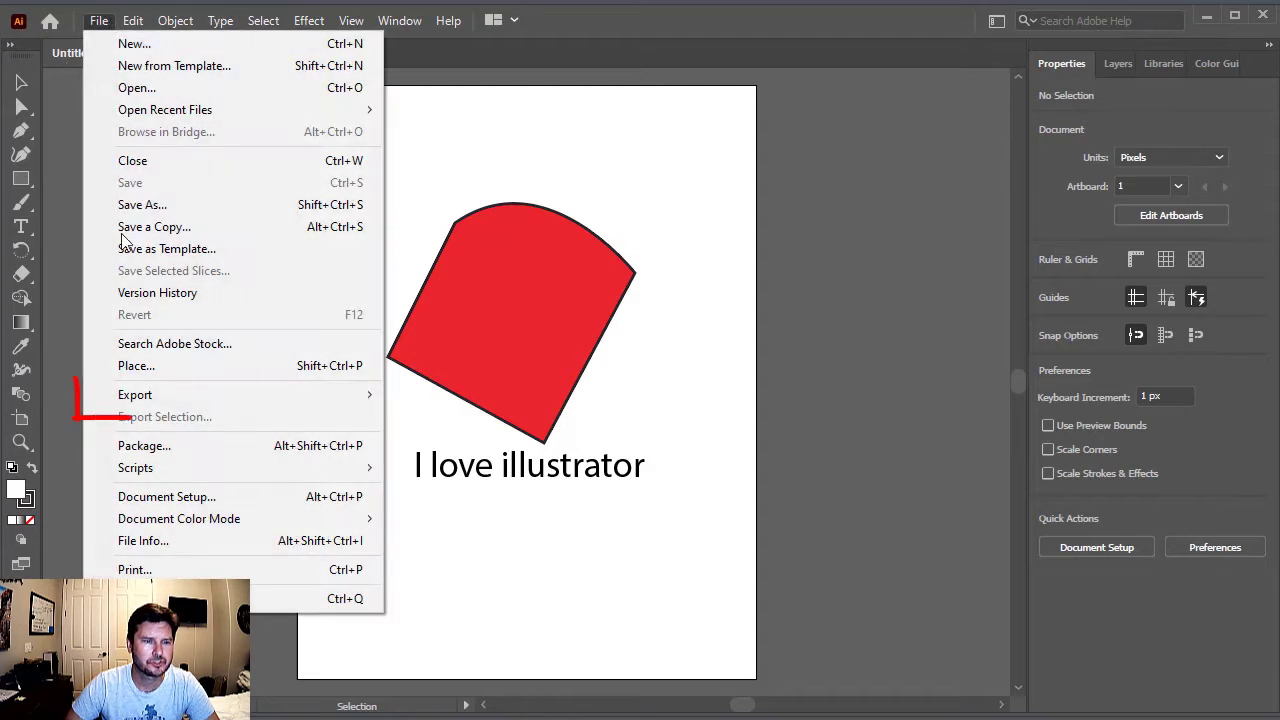
pyautogui.moveTo(148, 392)
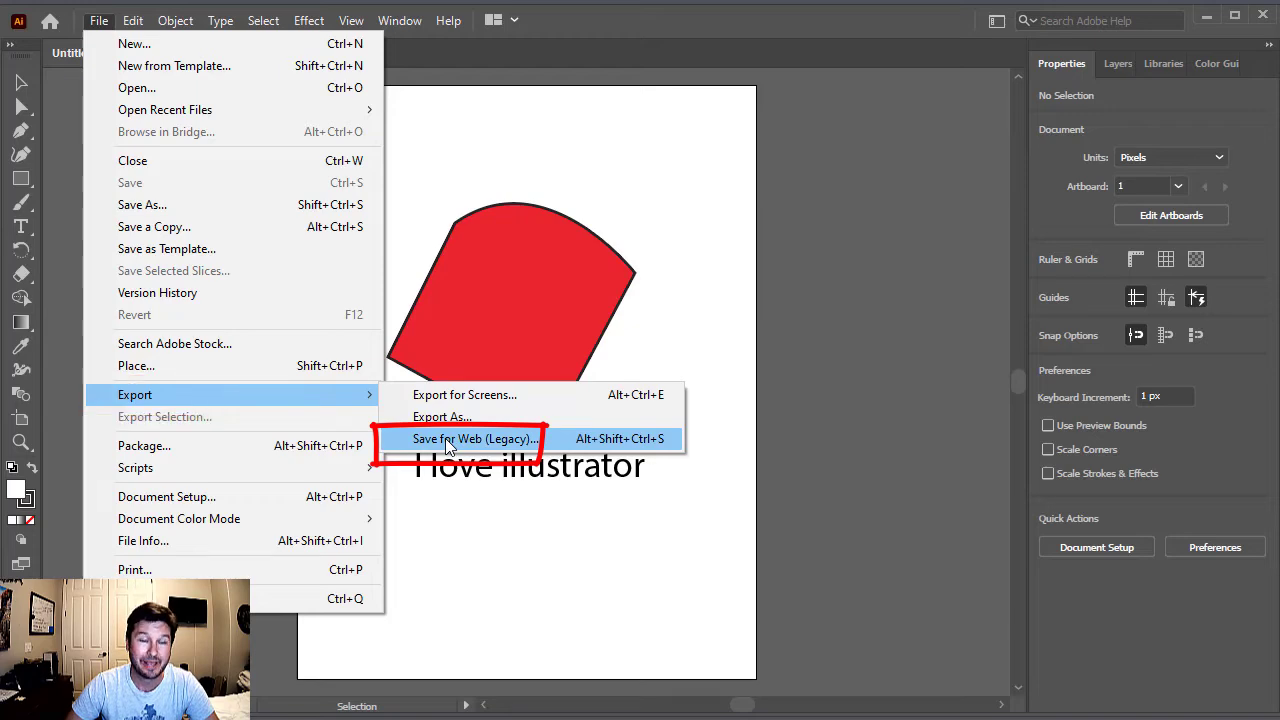
pyautogui.click(447, 440)
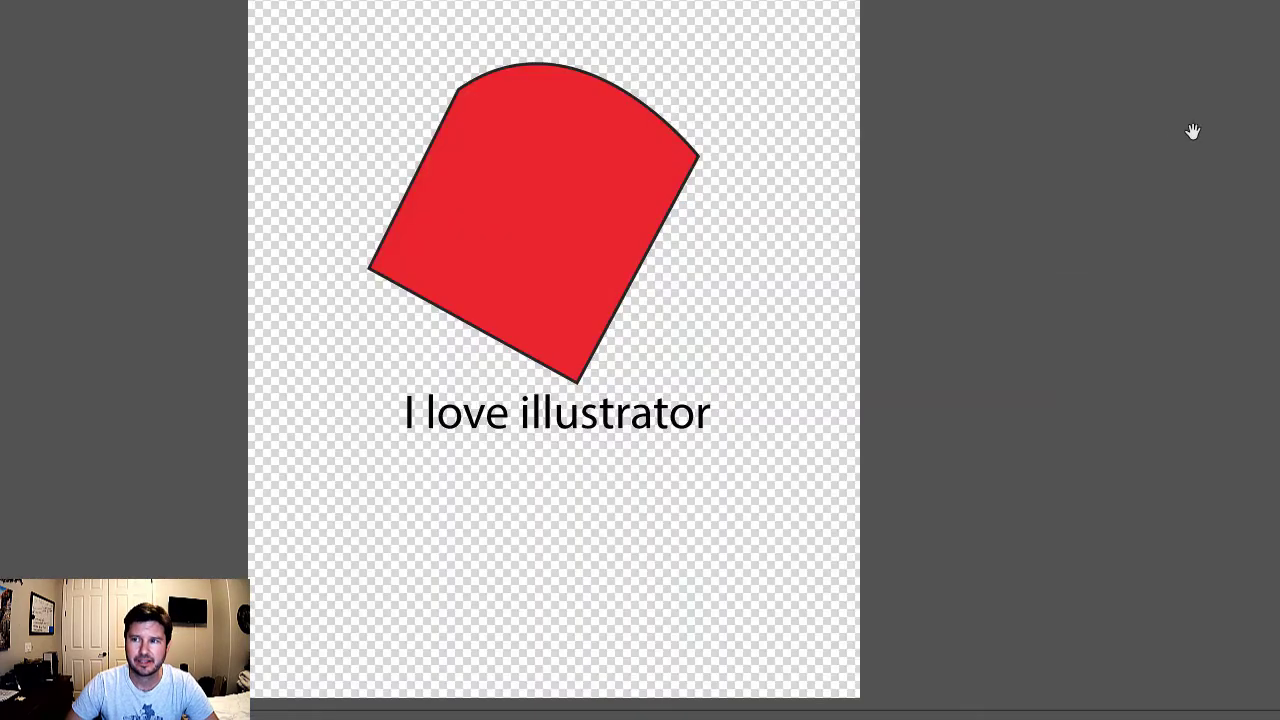
pyautogui.moveTo(1279, 0); pyautogui.dragTo(1082, 35)
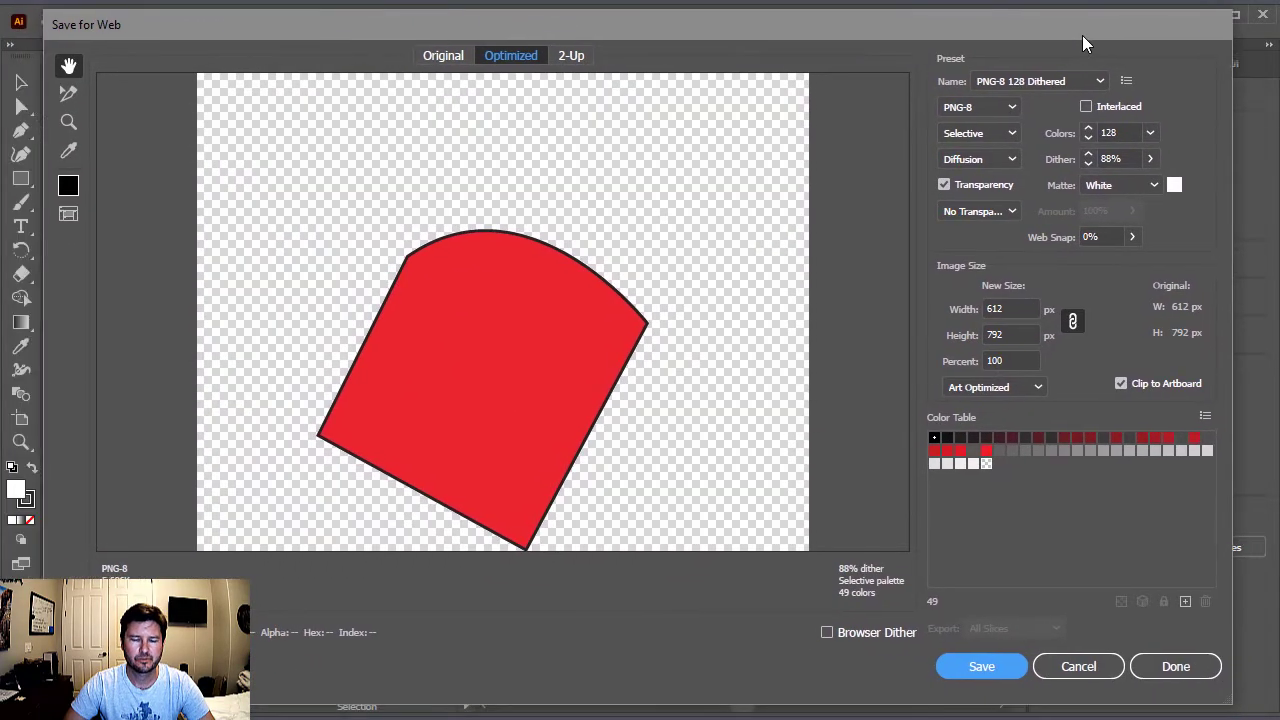
pyautogui.click(1043, 79)
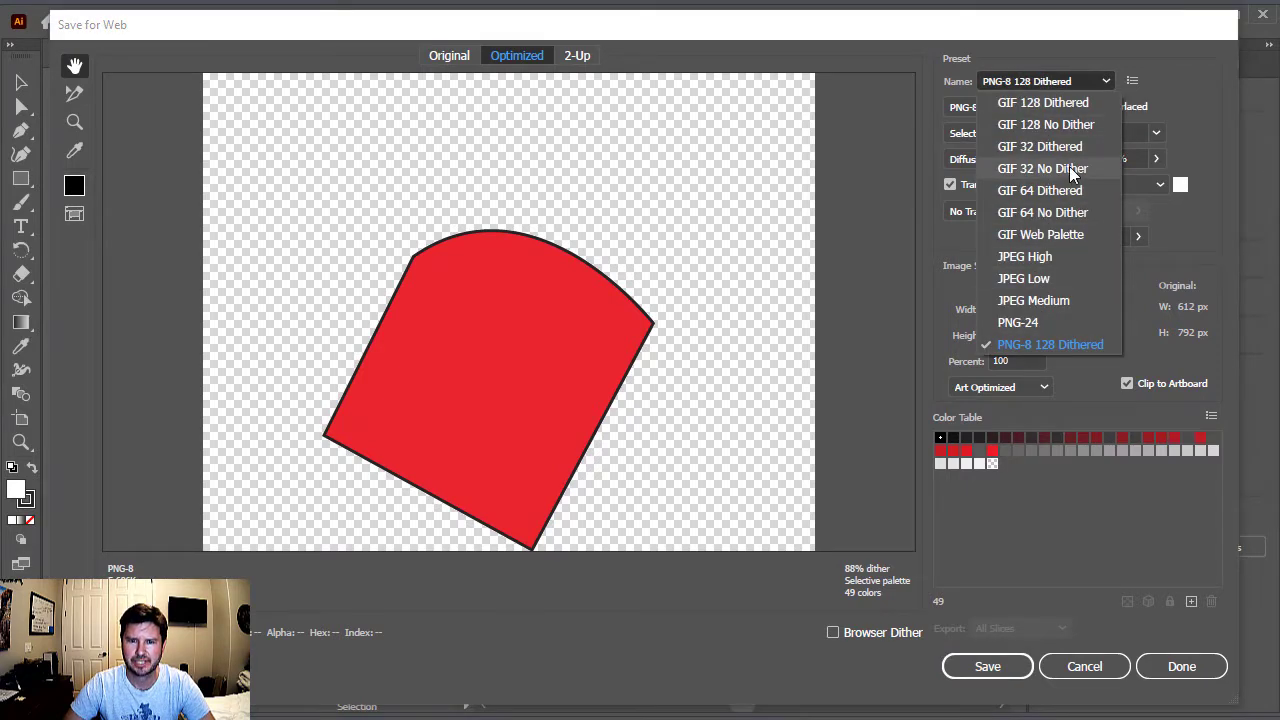
pyautogui.click(950, 24)
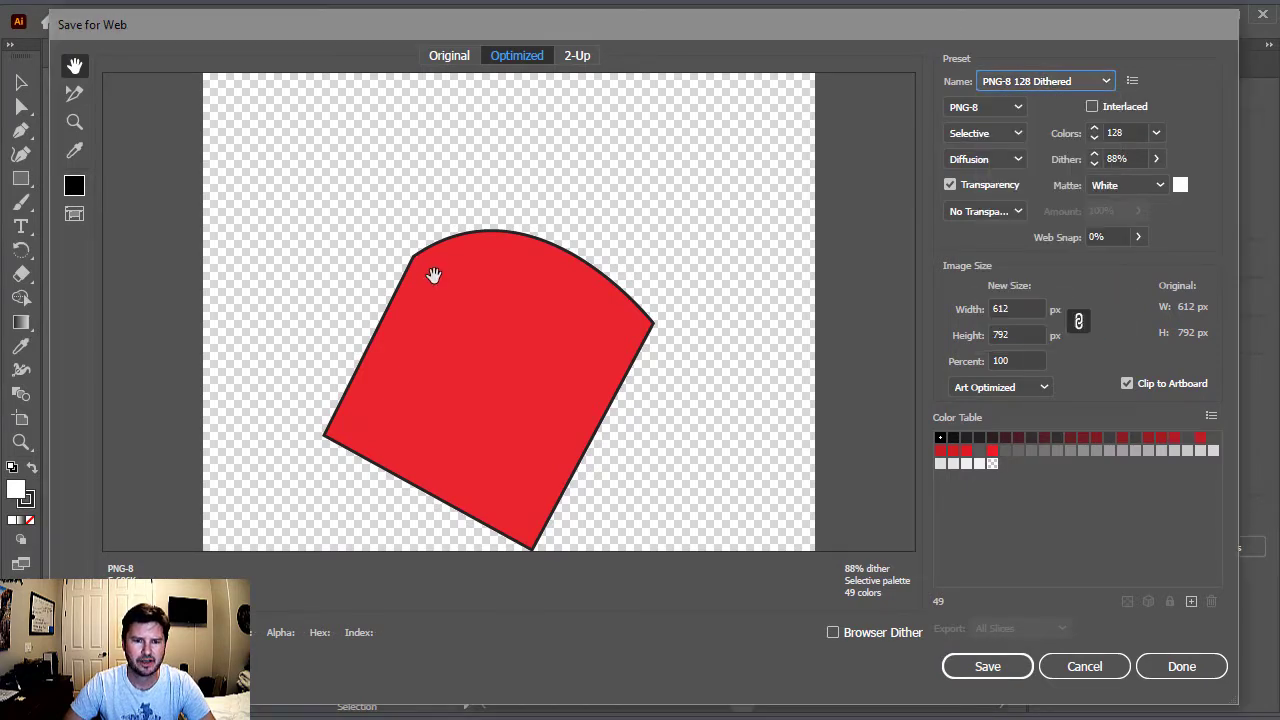
pyautogui.moveTo(655, 361); pyautogui.dragTo(669, 280)
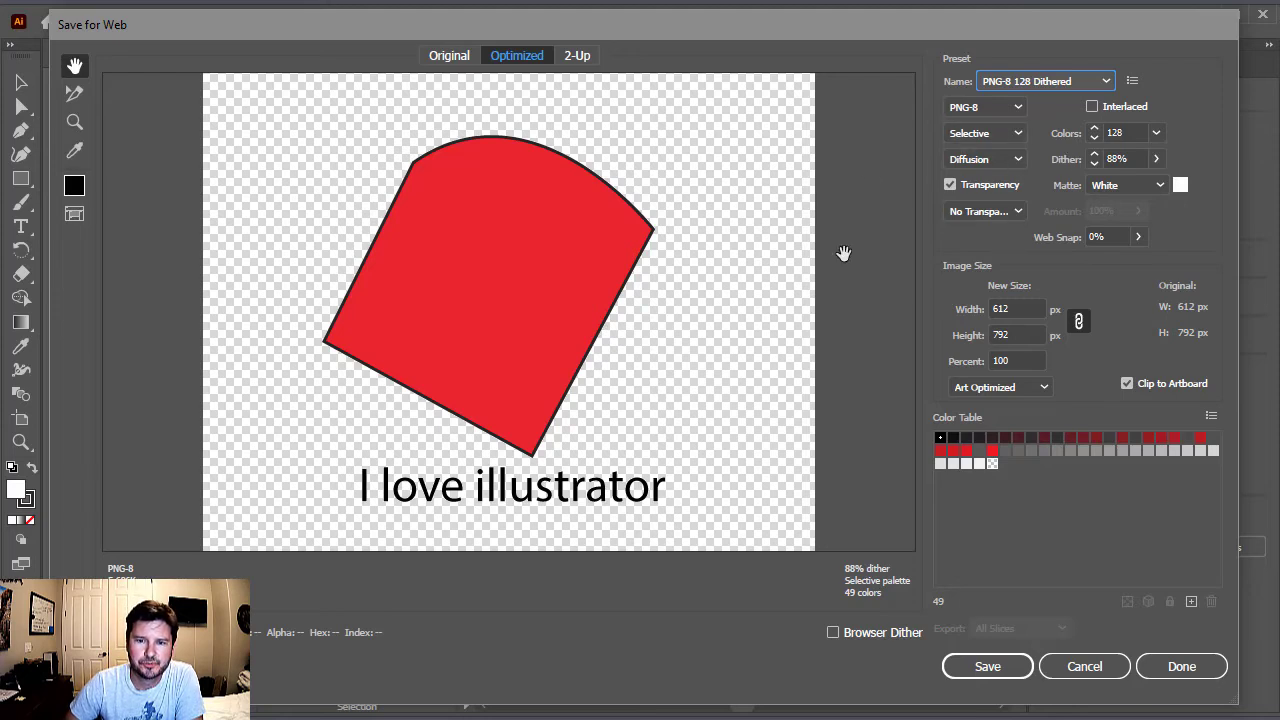
# - Compare the Original, Optimized and 2-Up previews of the artwork, and cancel Save for Web
pyautogui.click(440, 58)
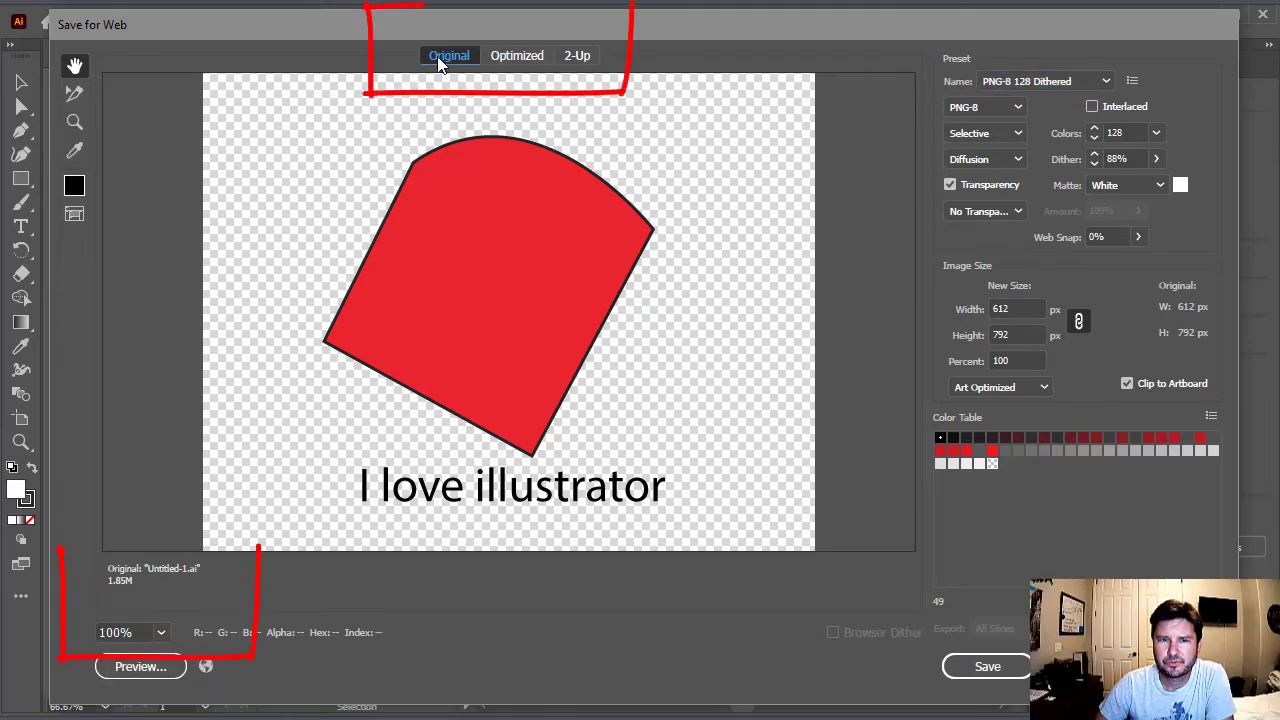
pyautogui.click(528, 56)
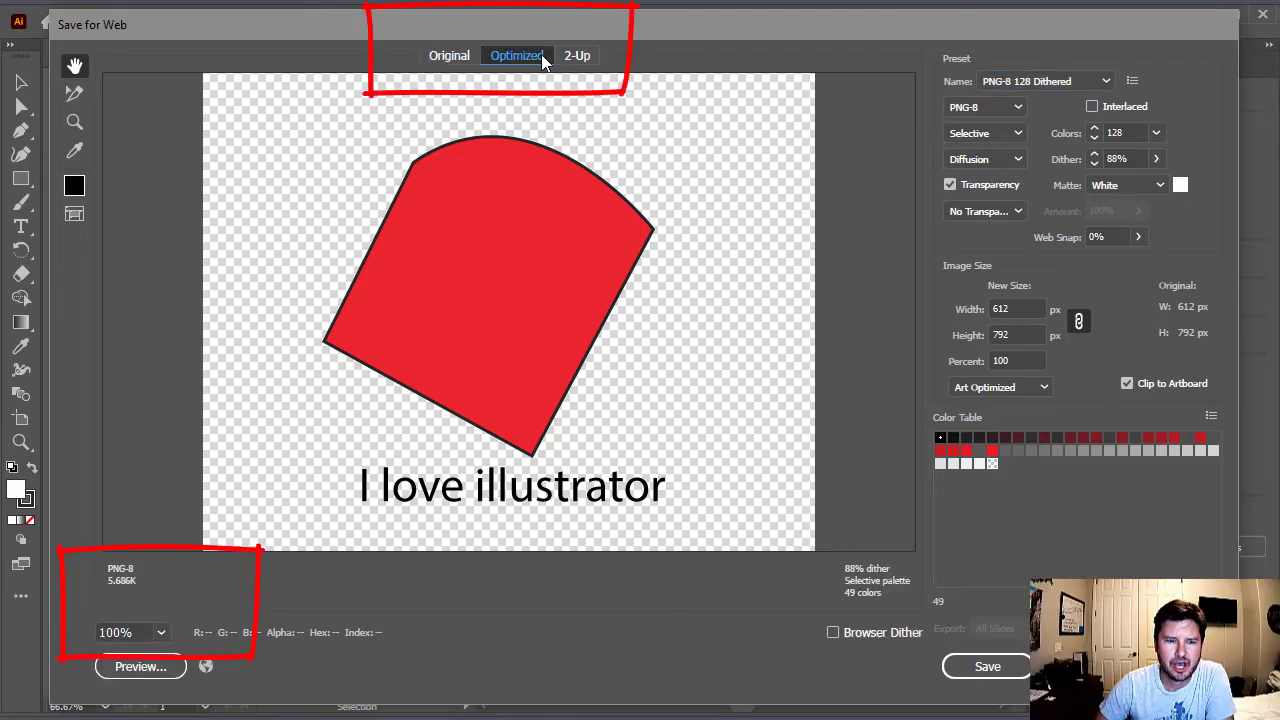
pyautogui.click(446, 56)
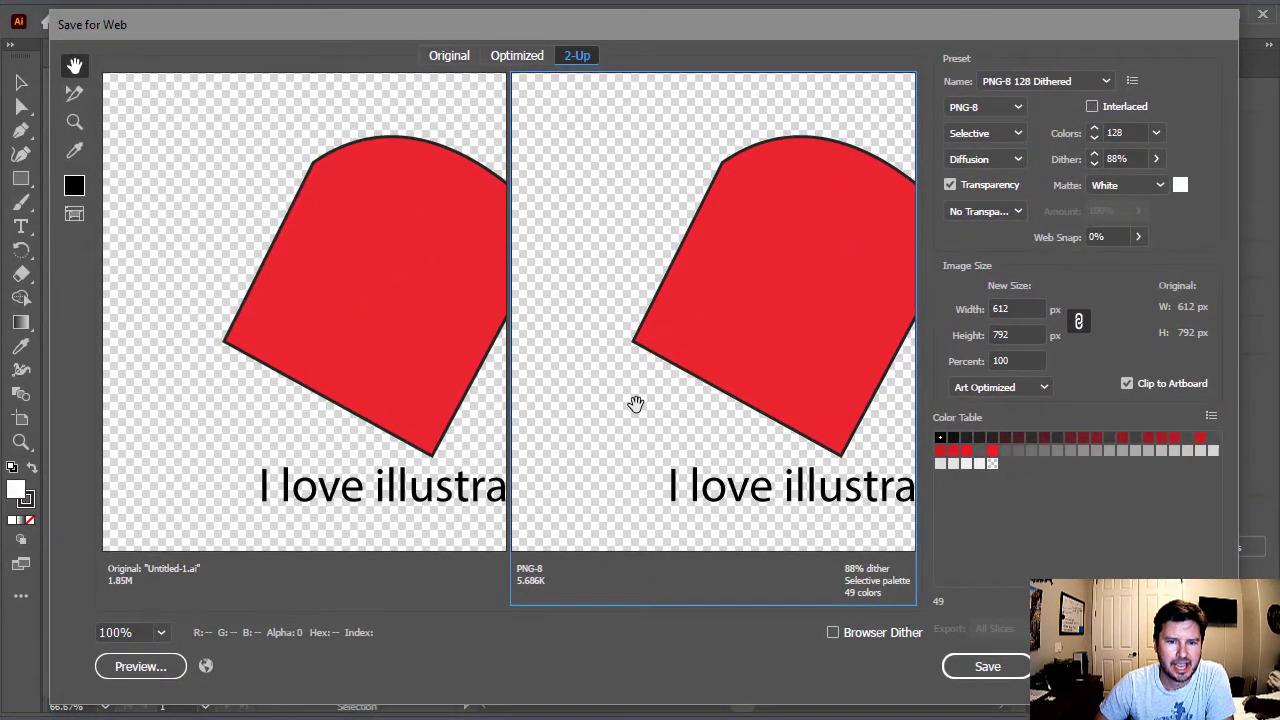
pyautogui.click(521, 55)
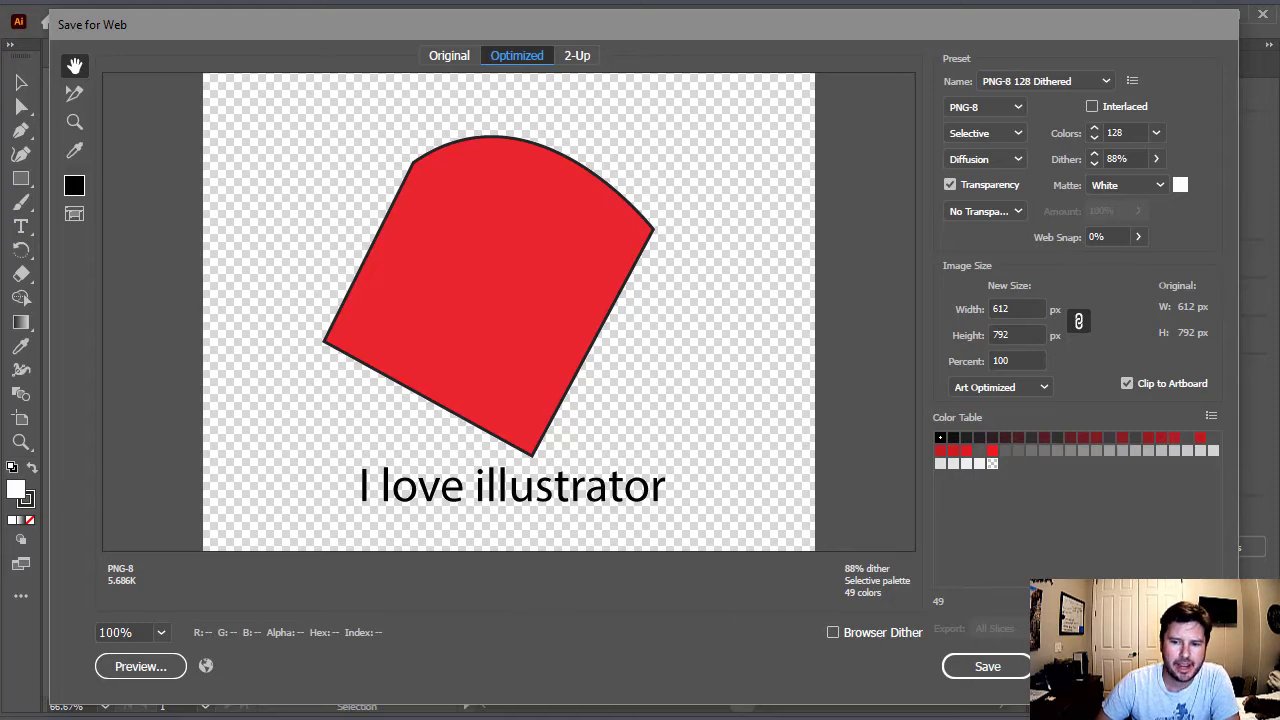
pyautogui.click(1085, 666)
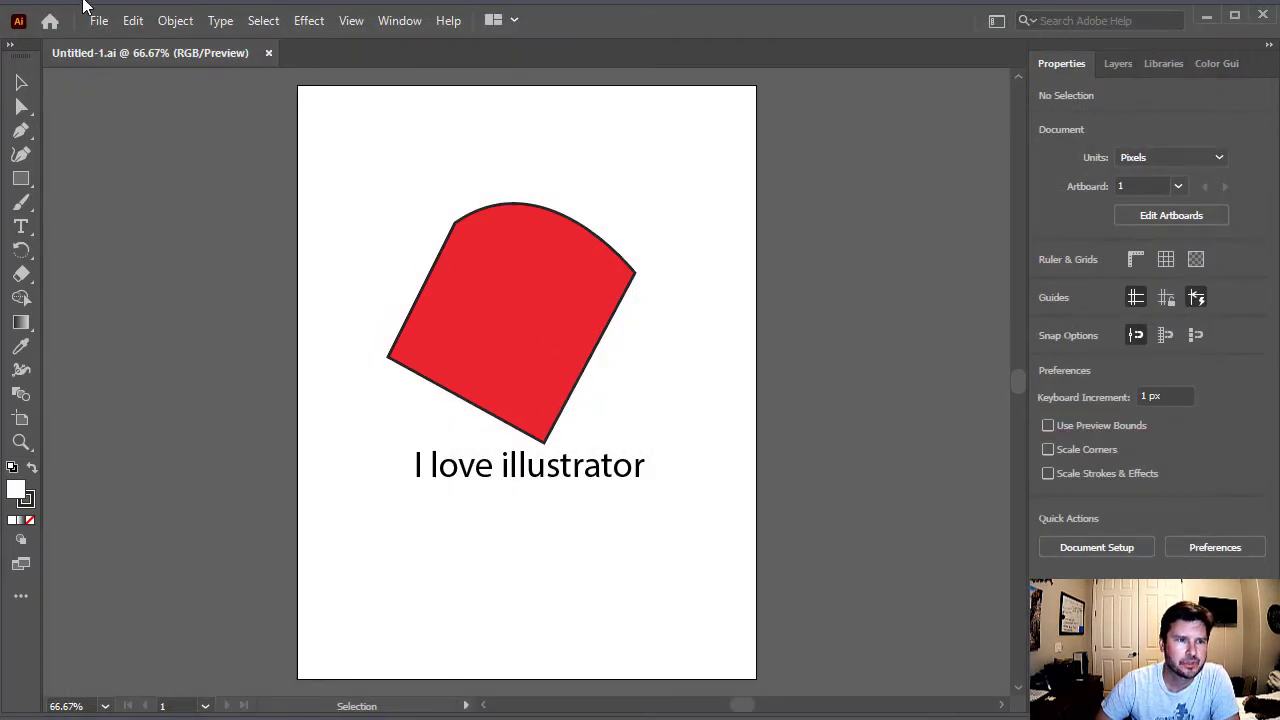
# - Review the file formats offered by Export As for the artwork, and cancel without exporting
pyautogui.click(97, 26)
pyautogui.moveTo(175, 394)
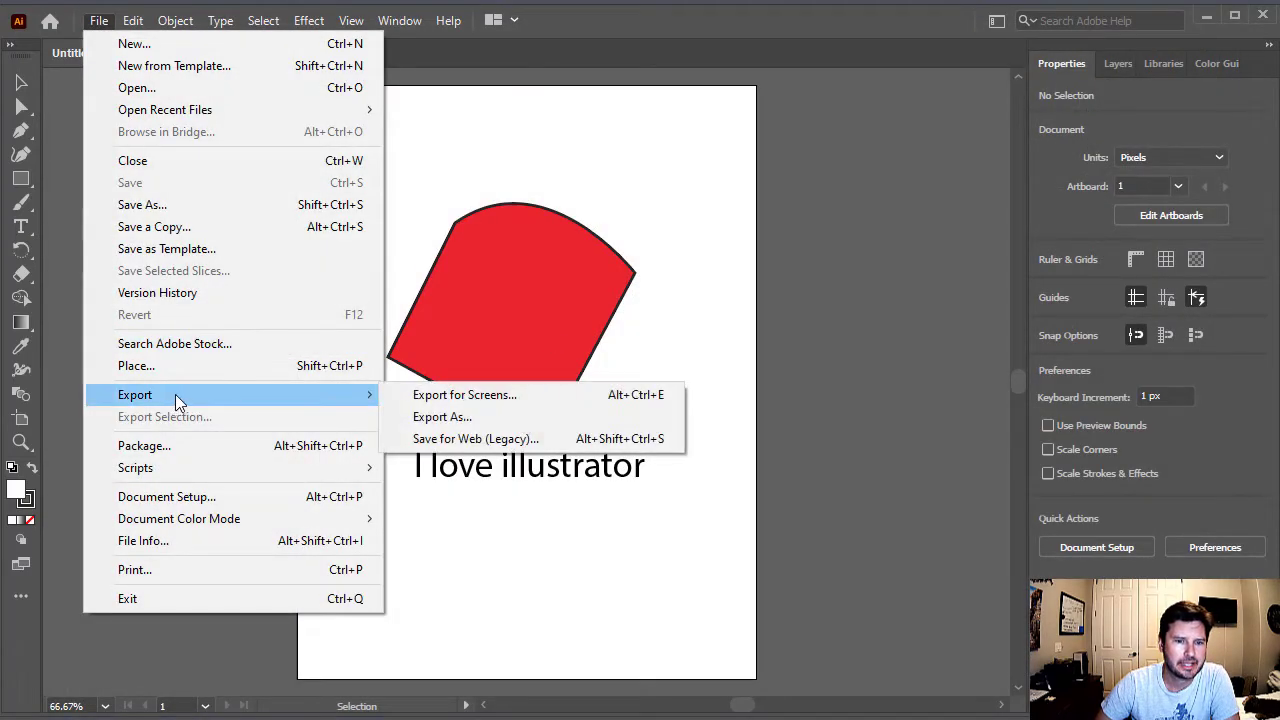
pyautogui.click(435, 414)
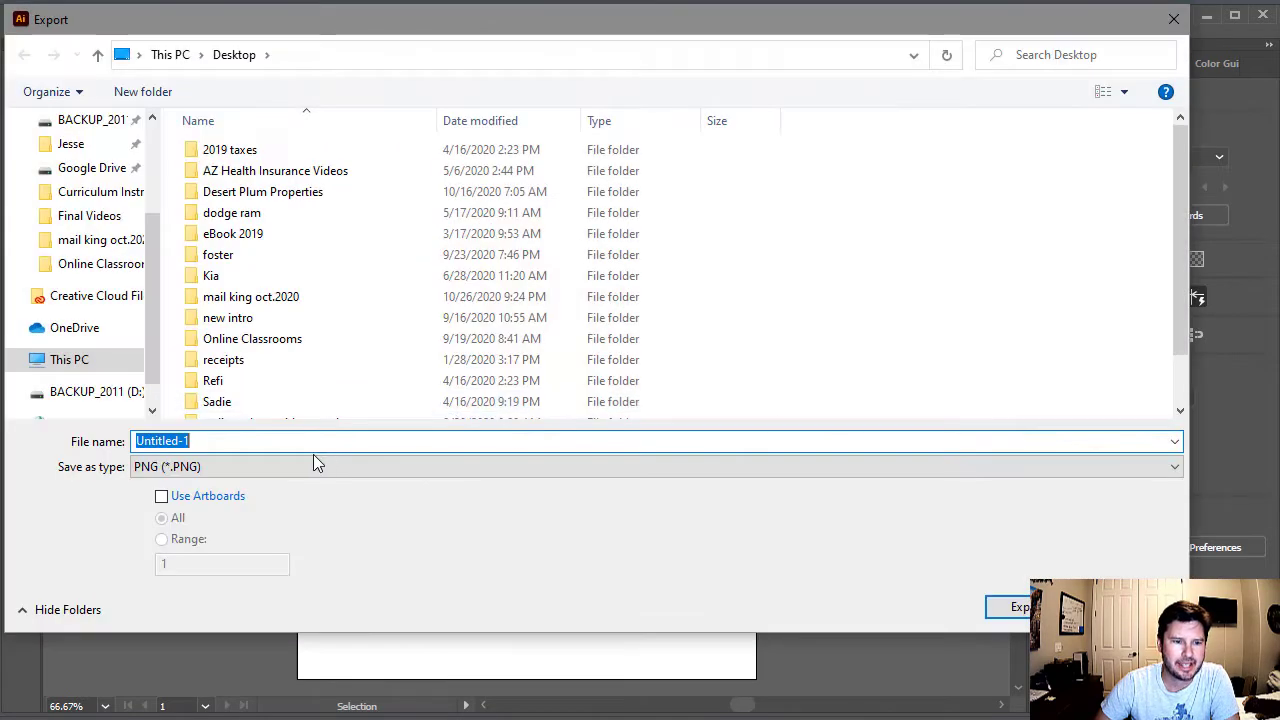
pyautogui.click(280, 464)
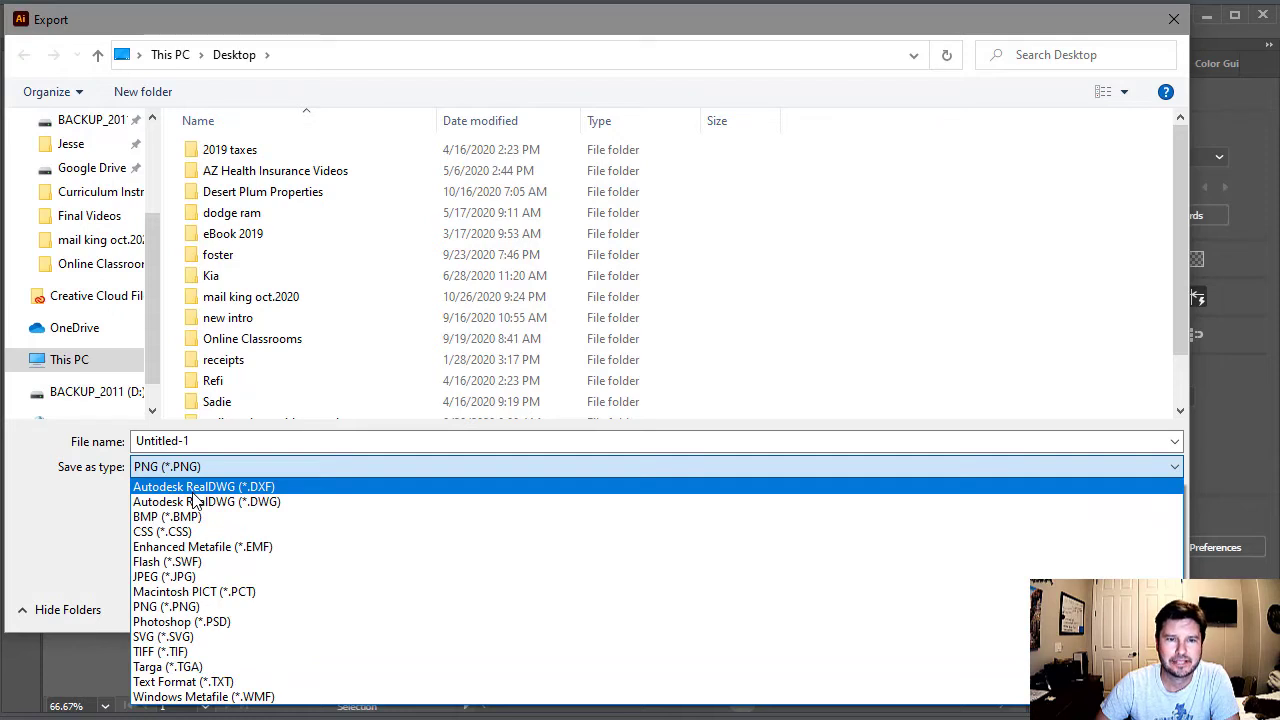
pyautogui.click(938, 30)
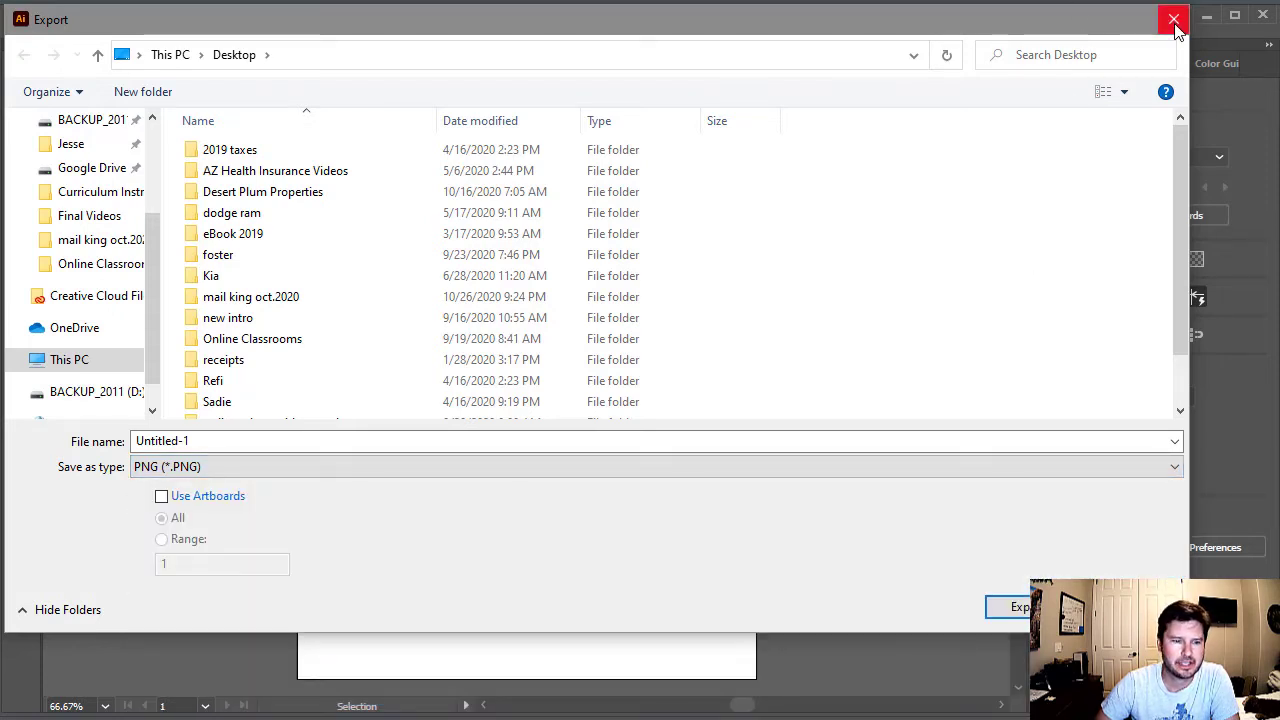
pyautogui.click(1130, 607)
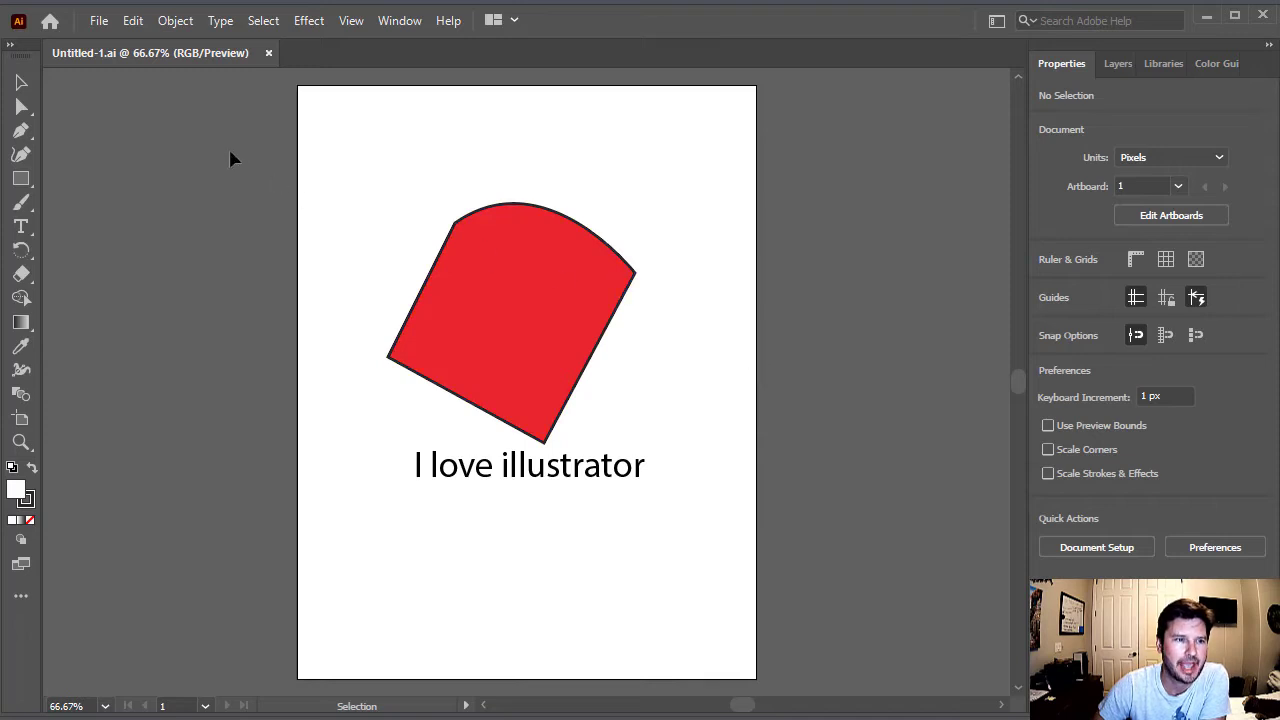
# - Open Export for Screens and look at both the assets and the artboards export options
pyautogui.click(99, 21)
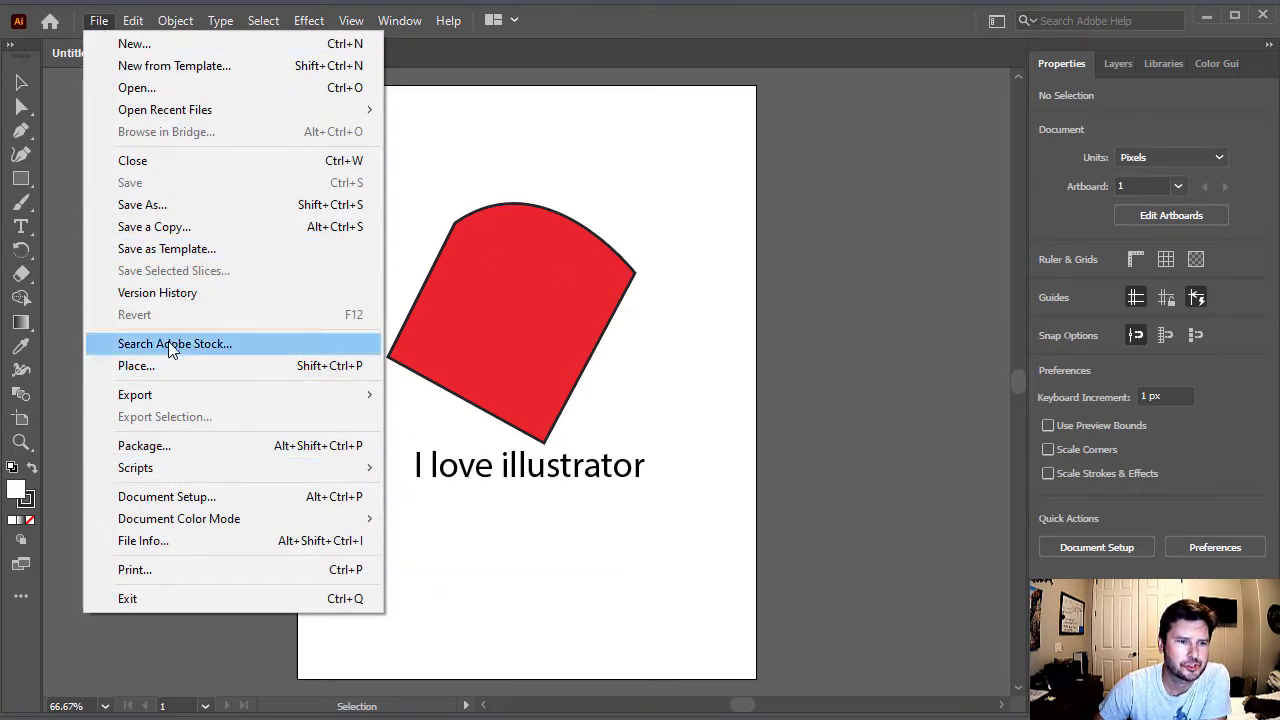
pyautogui.moveTo(309, 394)
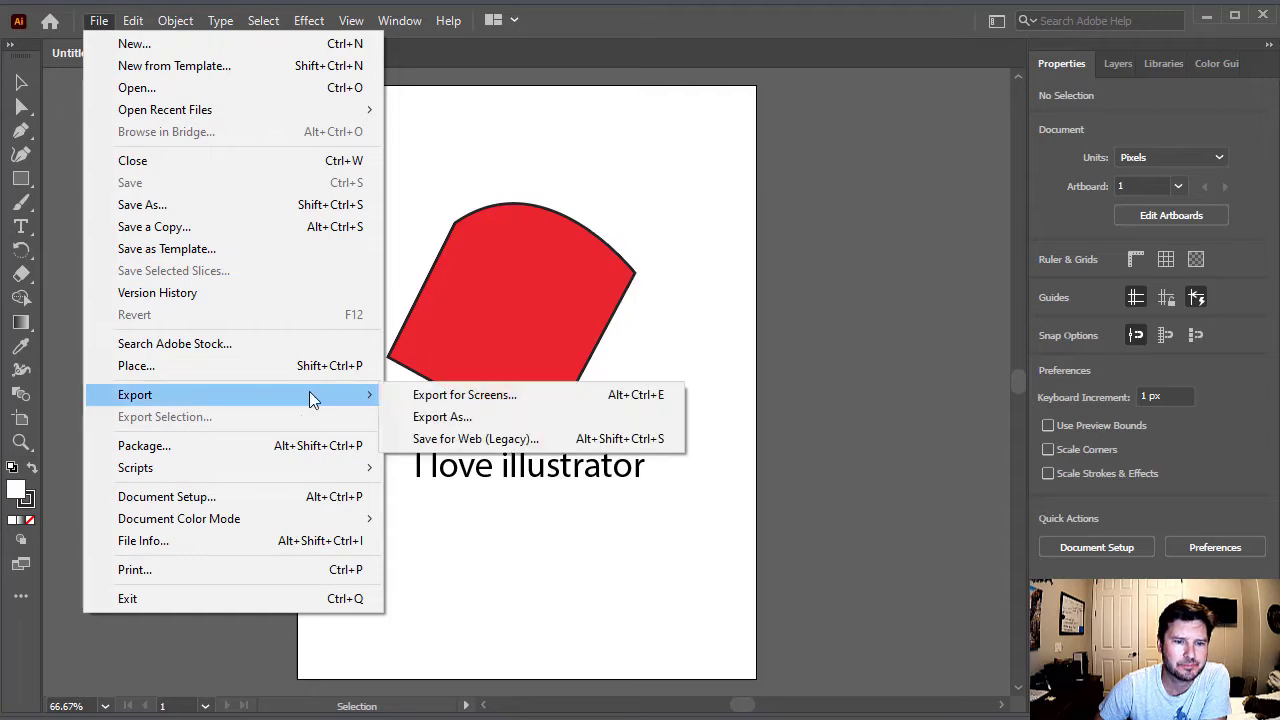
pyautogui.click(423, 397)
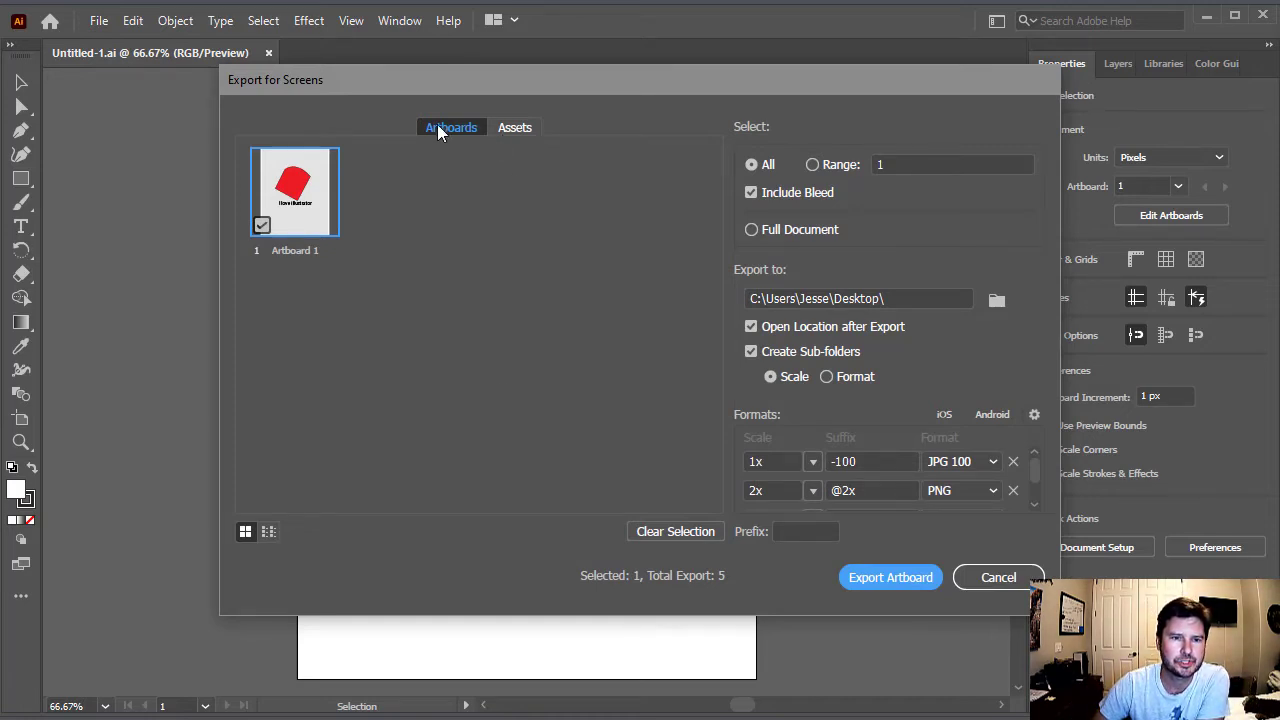
pyautogui.click(521, 129)
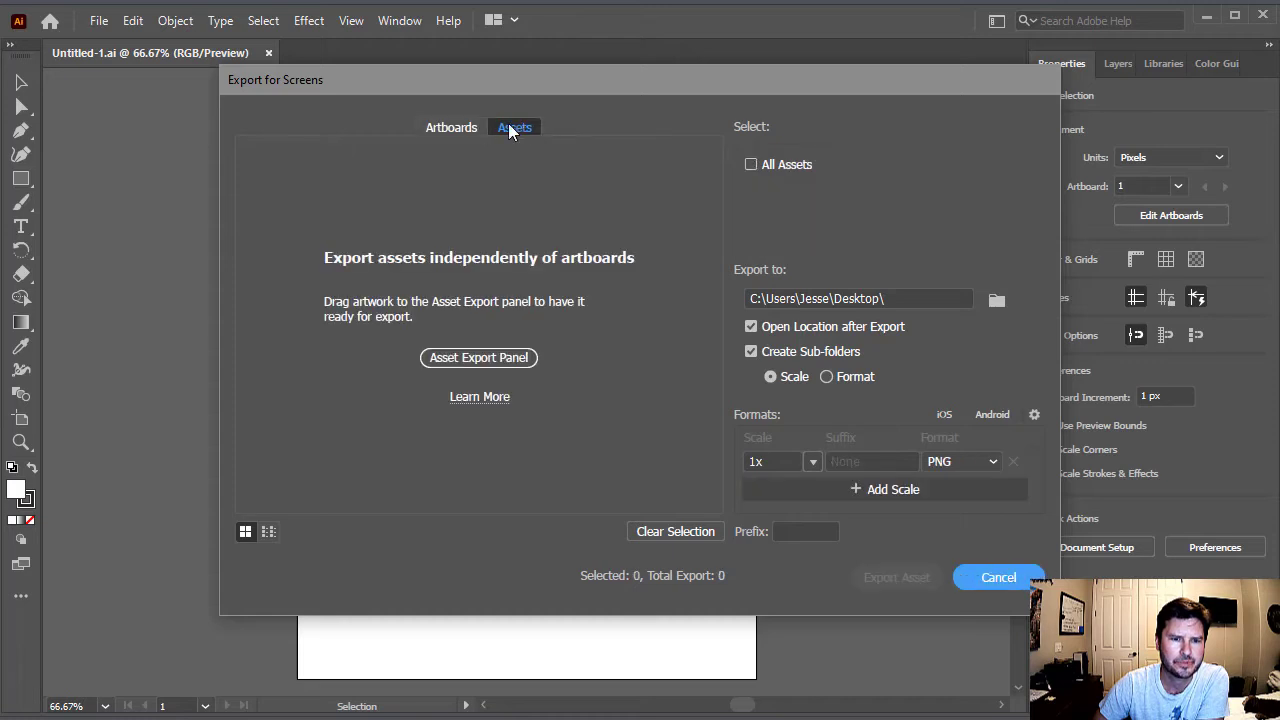
pyautogui.click(440, 129)
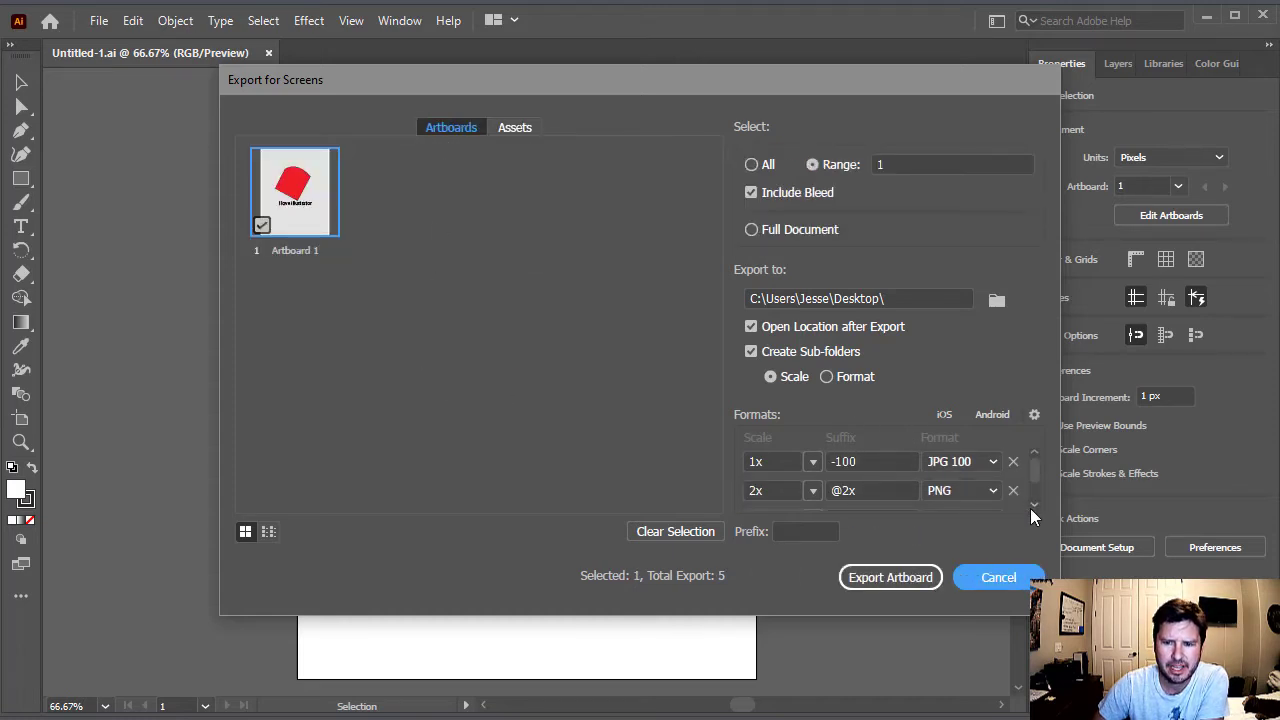
# - Remove the preset JPG and PNG export formats from the artboard's format list, keeping only SVG
pyautogui.click(1013, 461)
pyautogui.click(1013, 461)
pyautogui.click(1010, 461)
pyautogui.click(1010, 461)
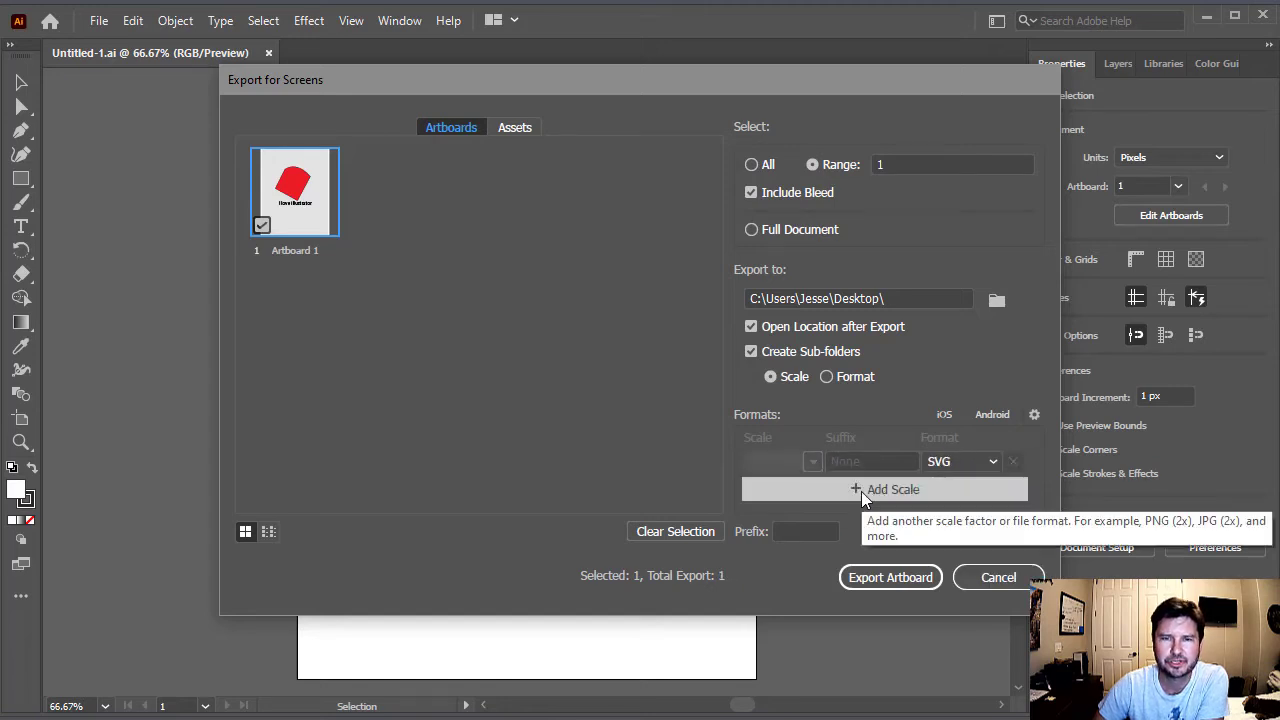
# - Give the SVG export format the suffix 1 and add a PNG format at 1x scale
pyautogui.click(856, 459)
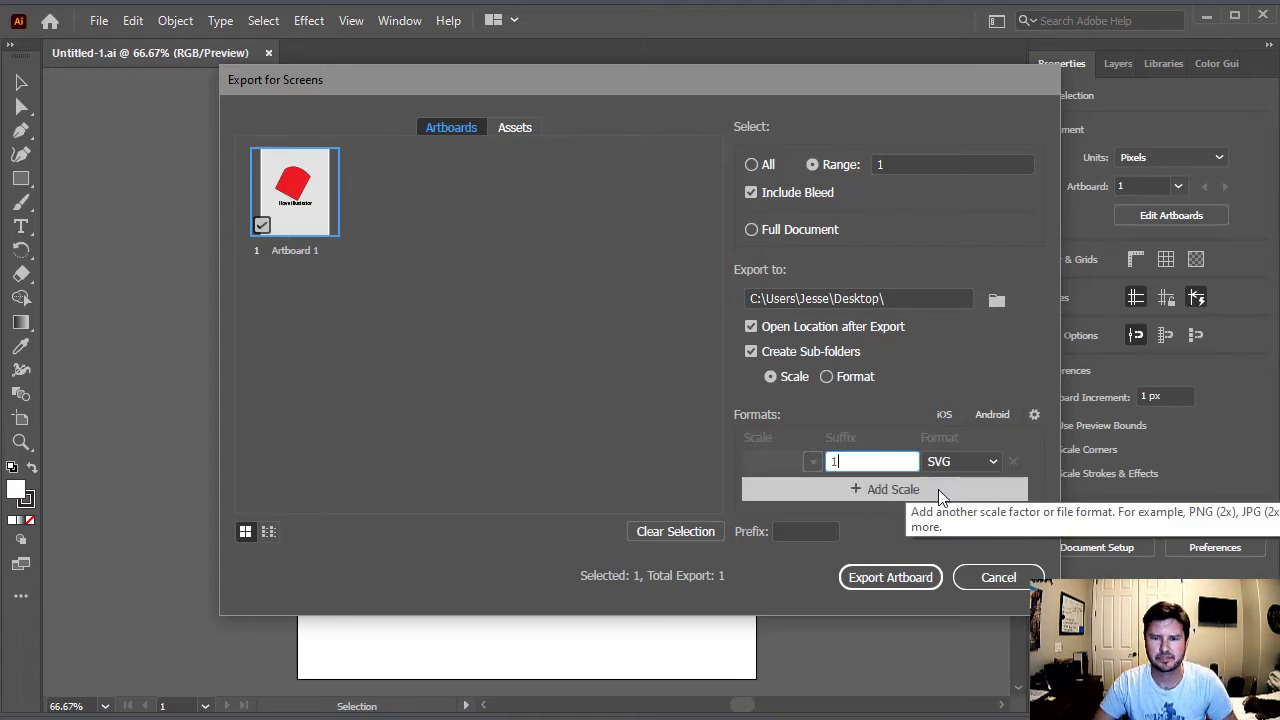
pyautogui.click(869, 492)
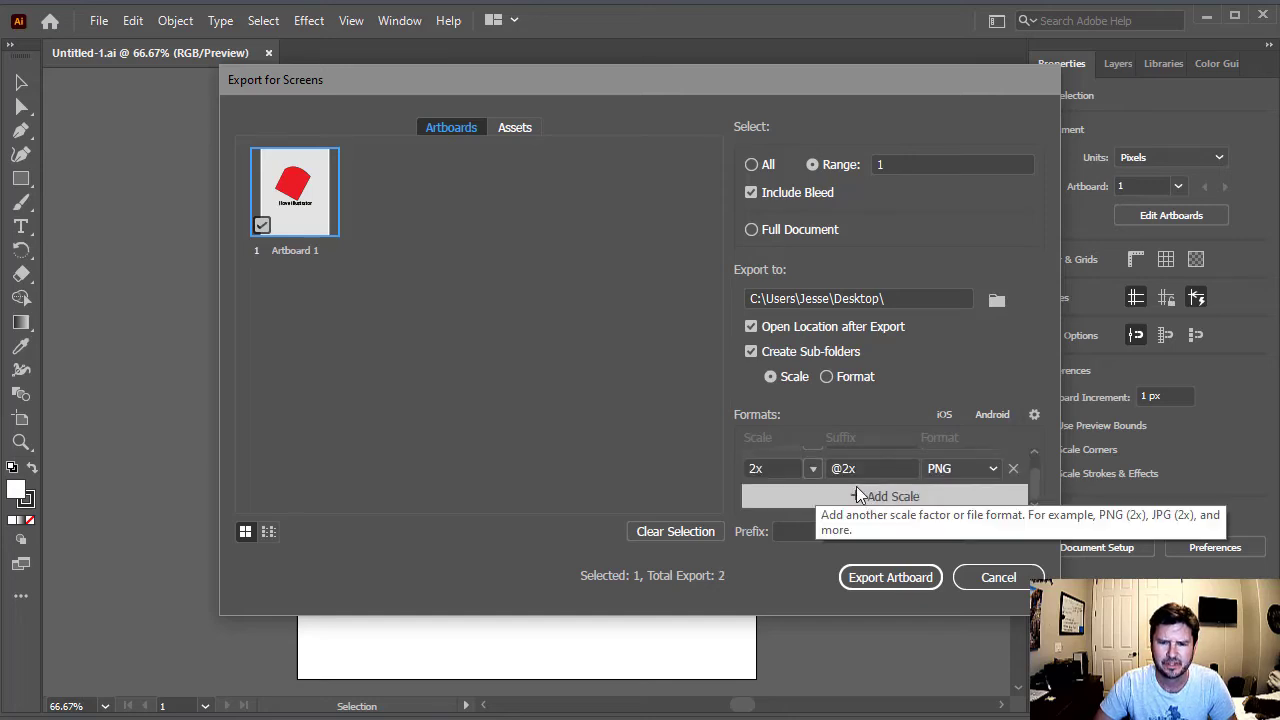
pyautogui.click(858, 469)
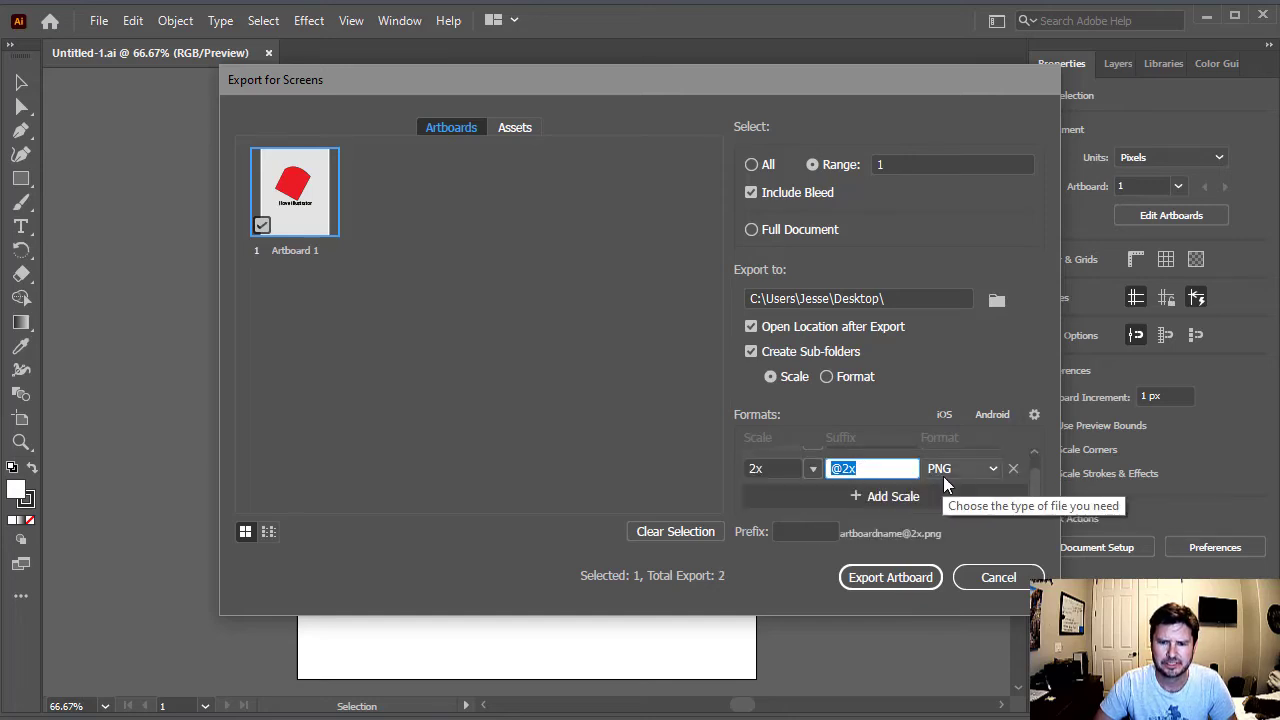
pyautogui.click(812, 469)
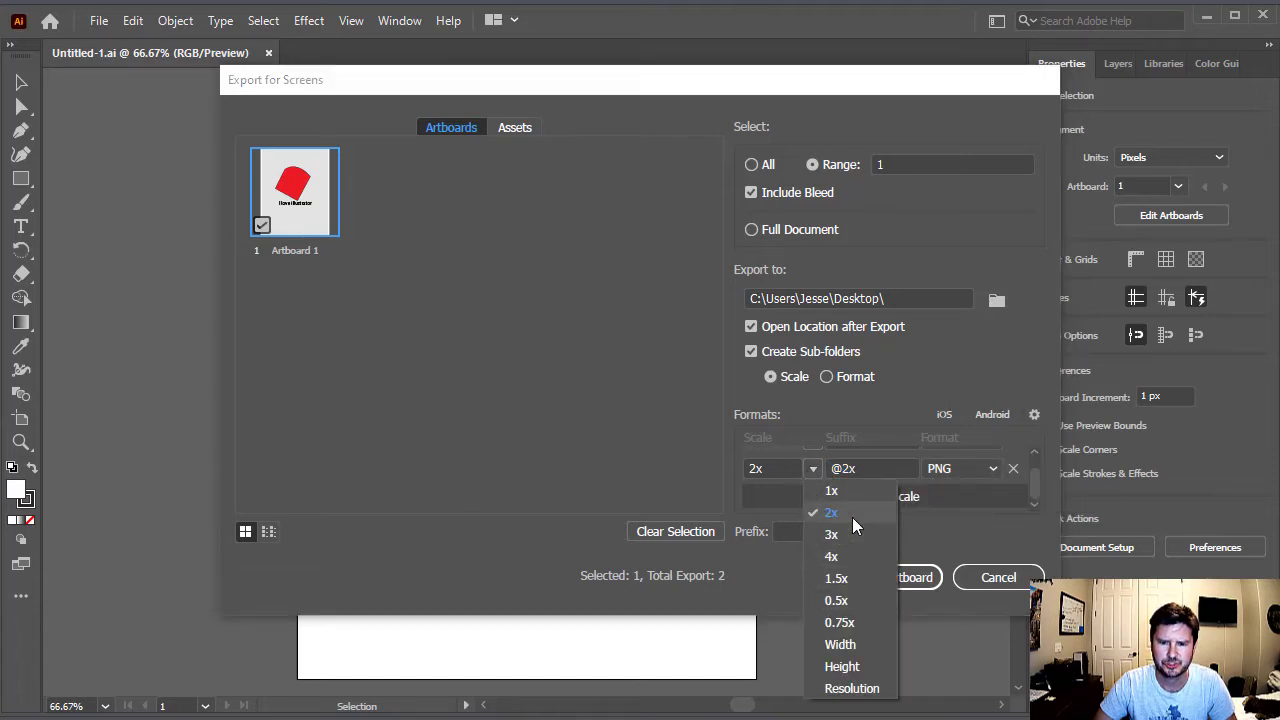
pyautogui.click(833, 492)
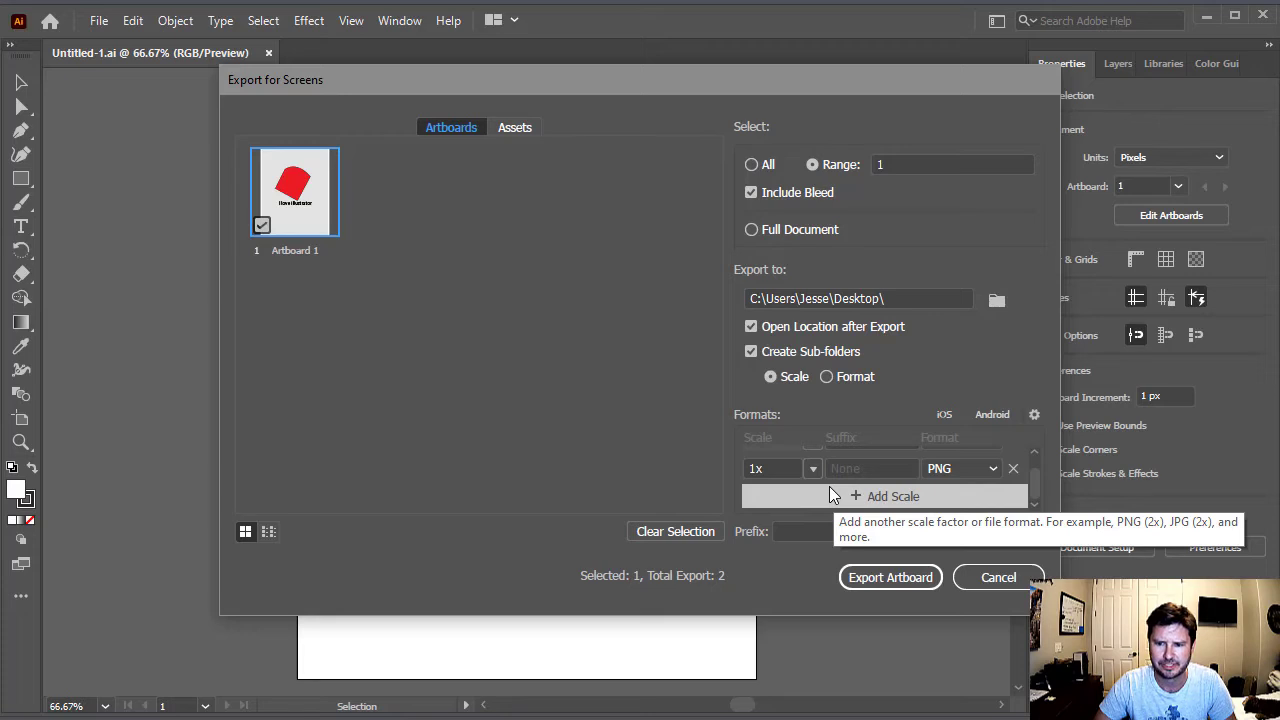
pyautogui.click(829, 490)
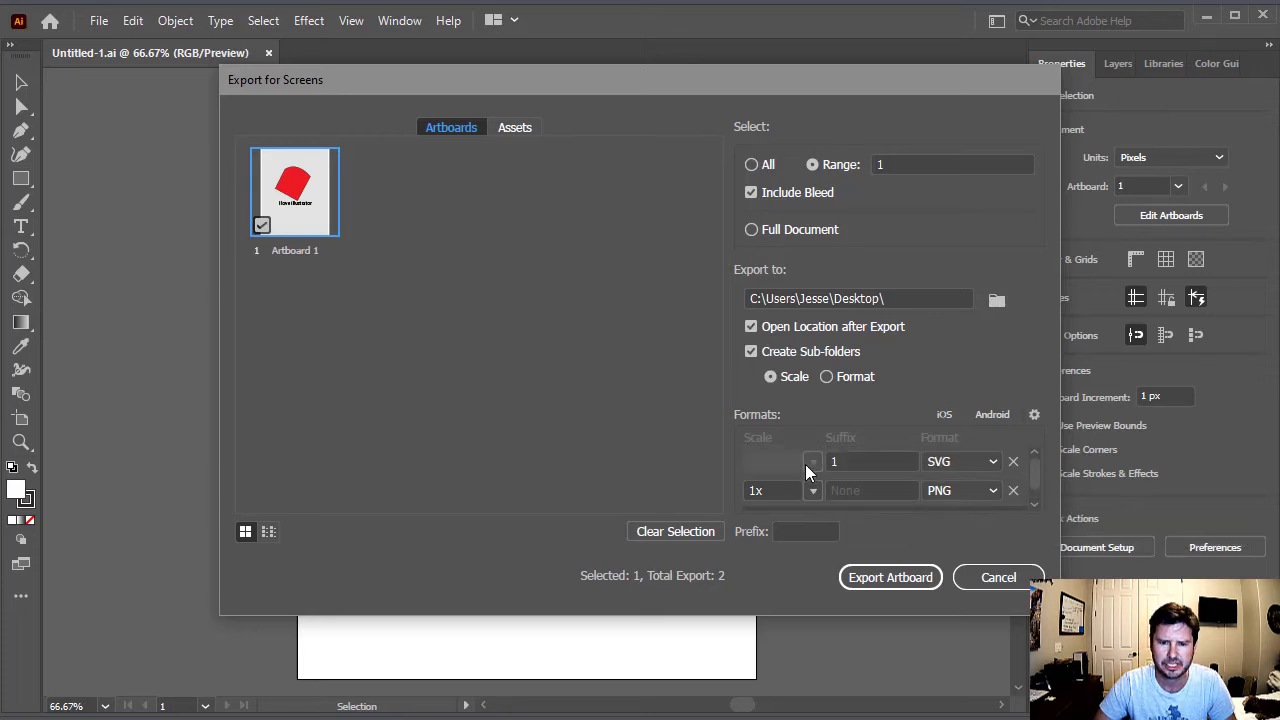
# - Add another export format for the artboard, set to JPG 100 at 1x scale
pyautogui.click(853, 500)
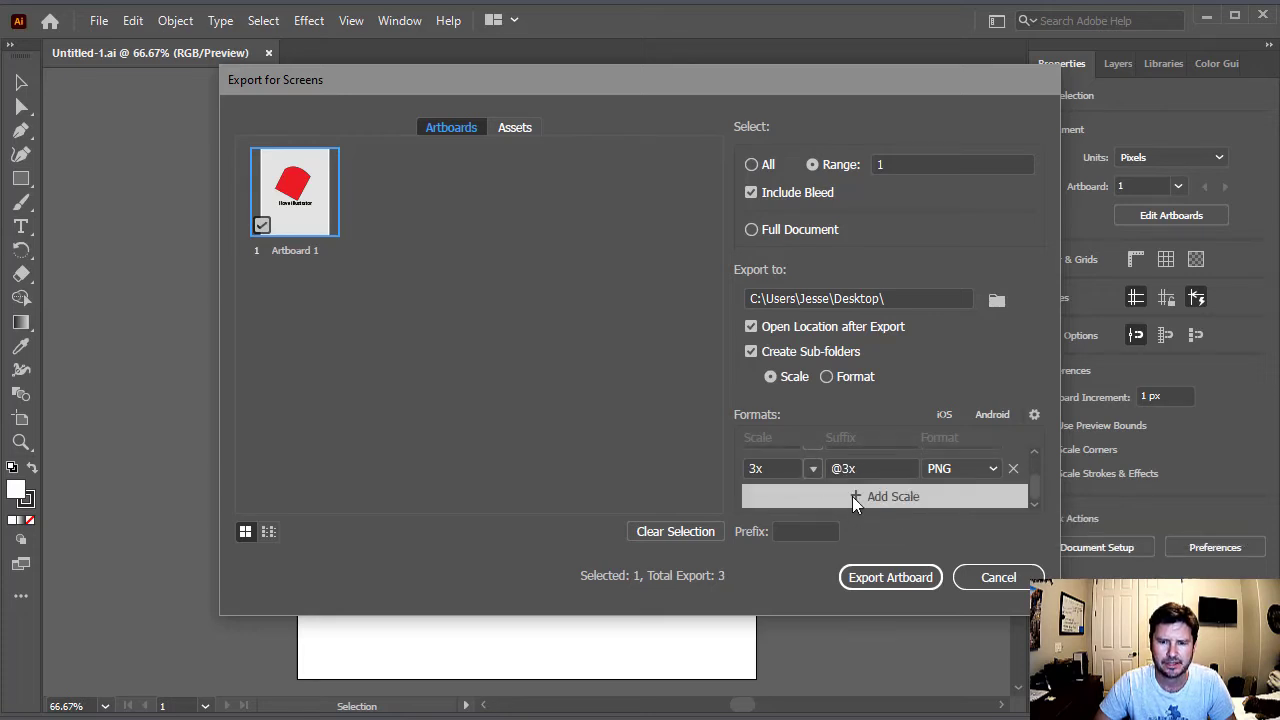
pyautogui.click(813, 468)
pyautogui.click(823, 491)
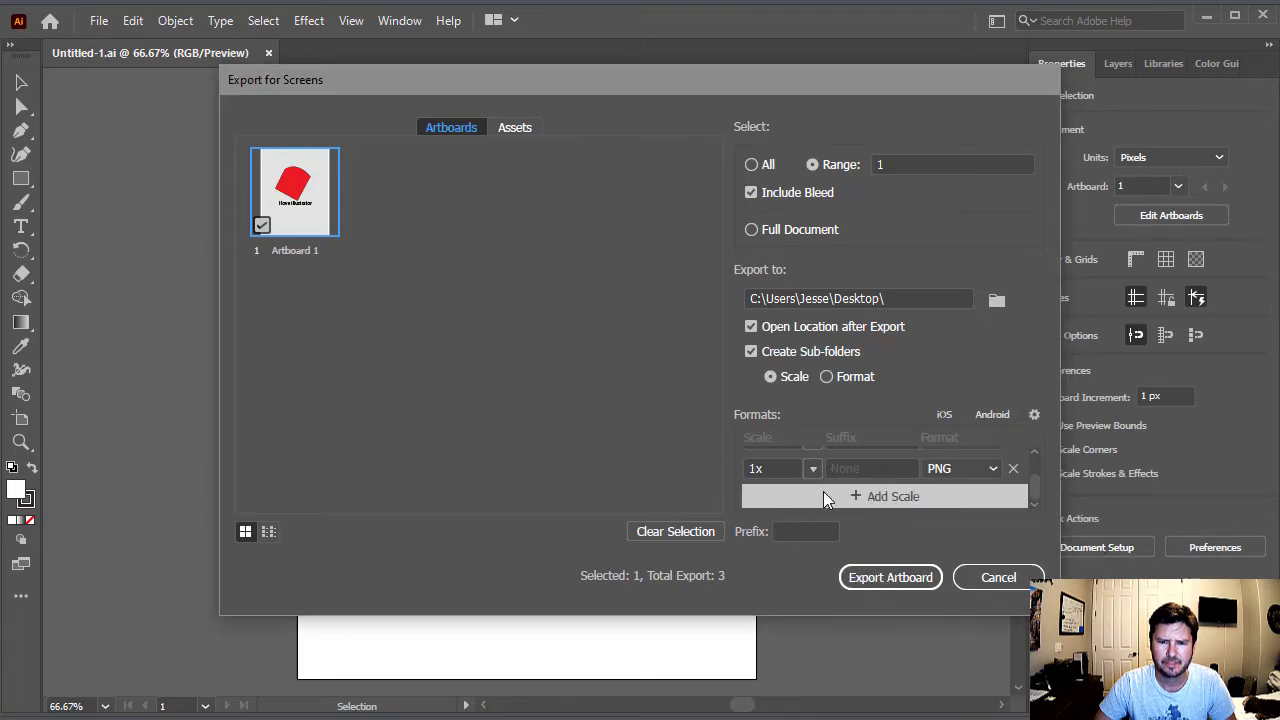
pyautogui.click(992, 468)
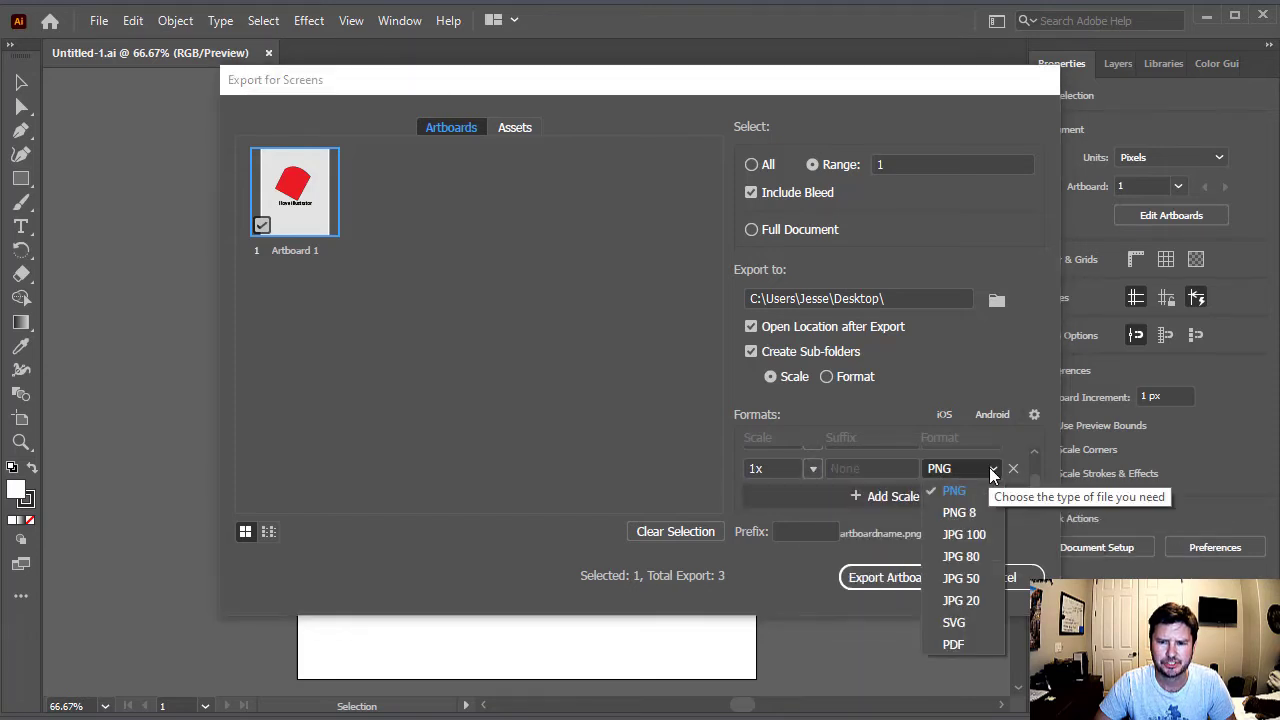
pyautogui.click(961, 535)
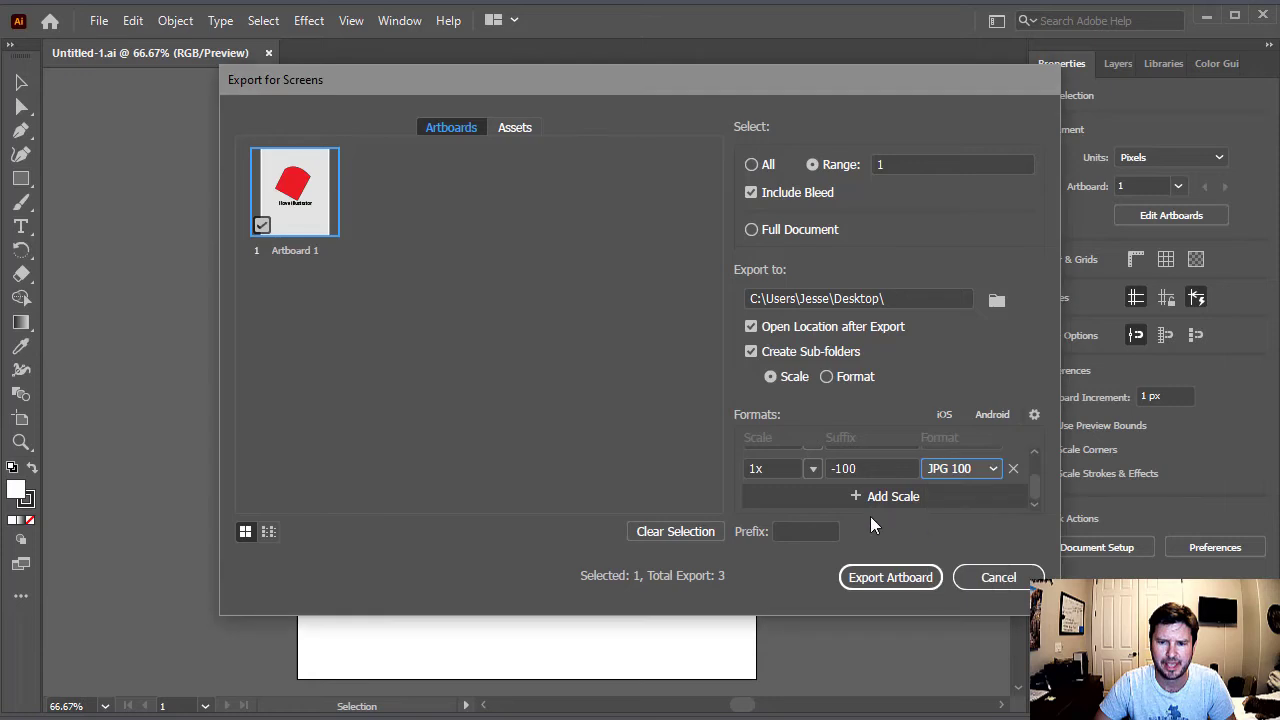
# - Add one more export format for the artboard and set its file type to PDF
pyautogui.click(819, 491)
pyautogui.click(812, 469)
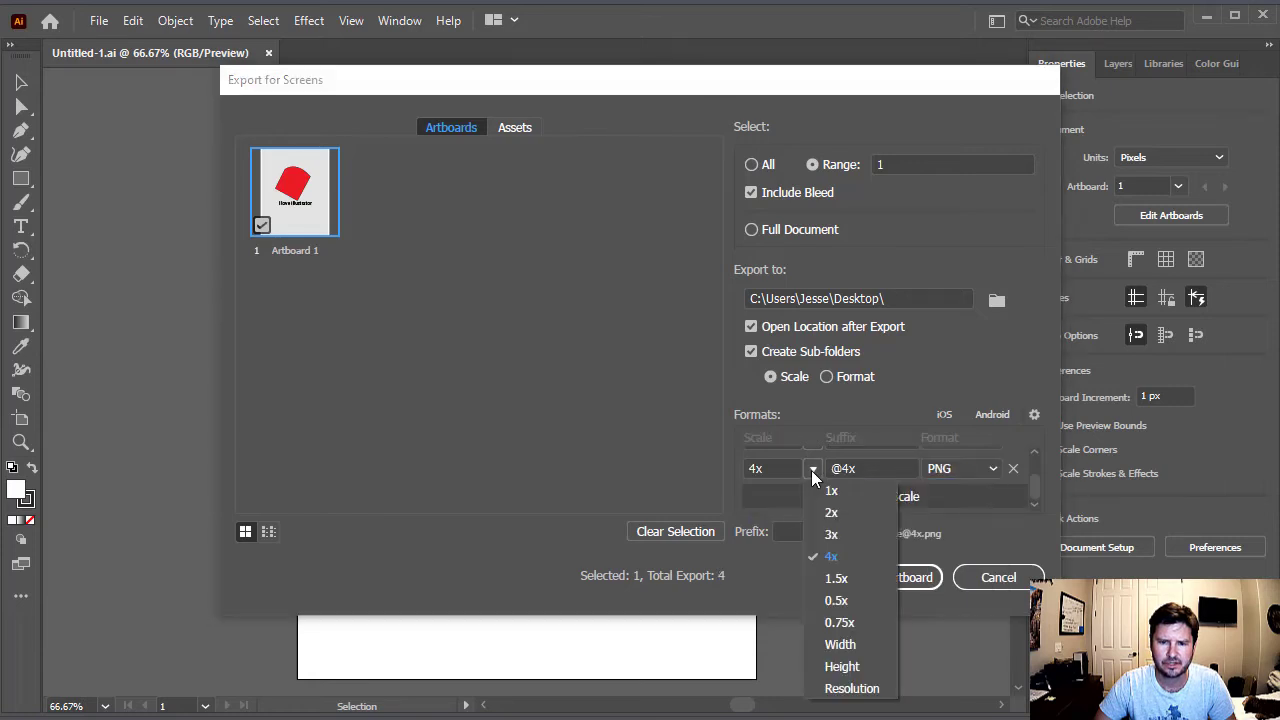
pyautogui.click(830, 492)
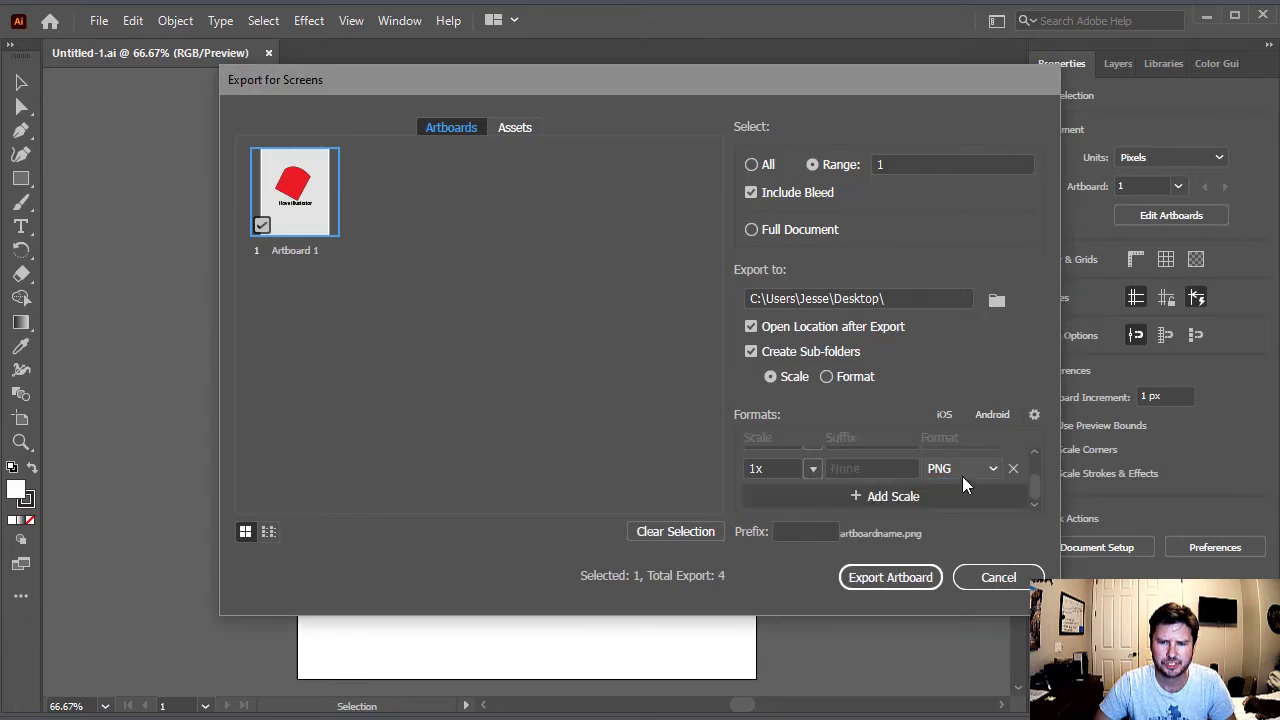
pyautogui.click(991, 472)
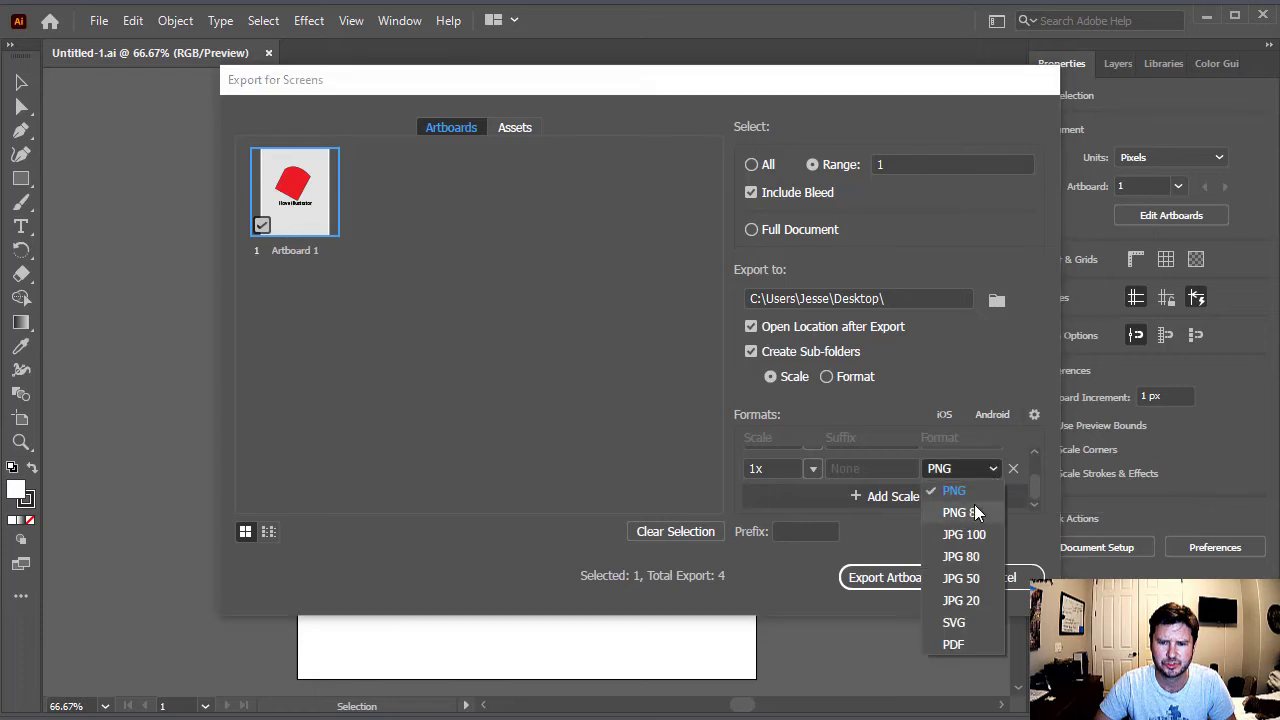
pyautogui.click(958, 622)
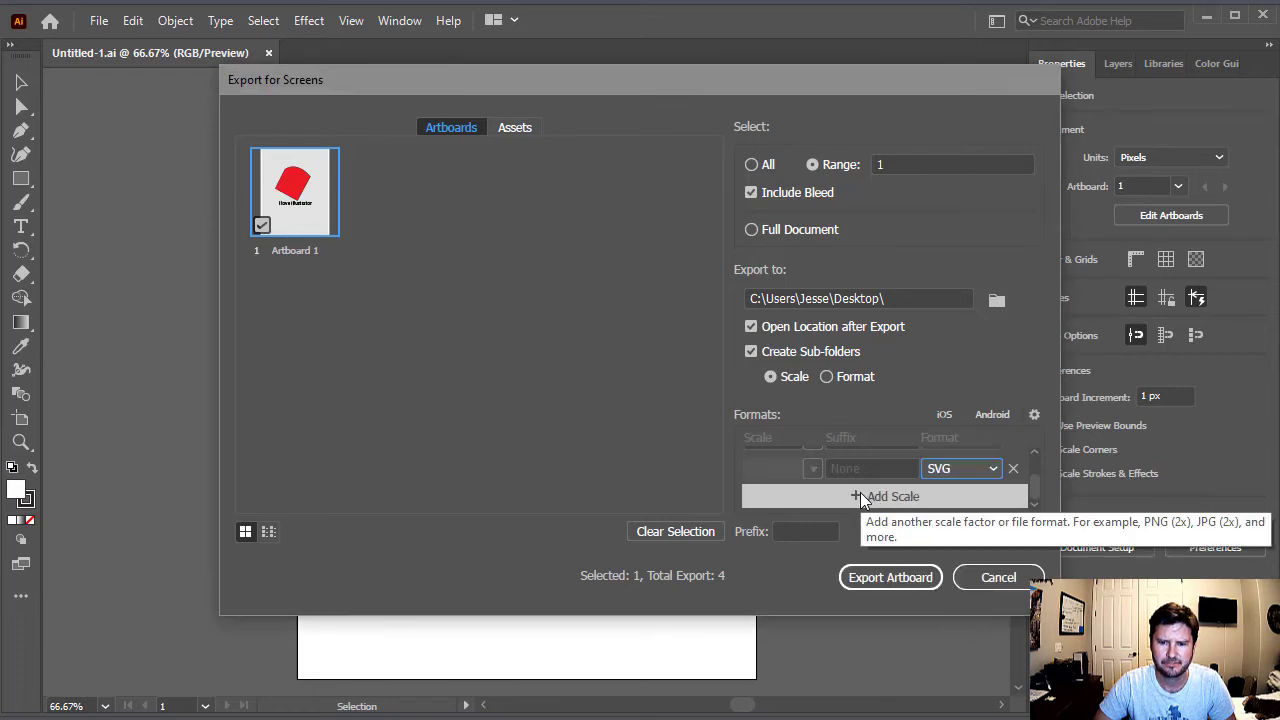
pyautogui.click(987, 470)
pyautogui.click(953, 645)
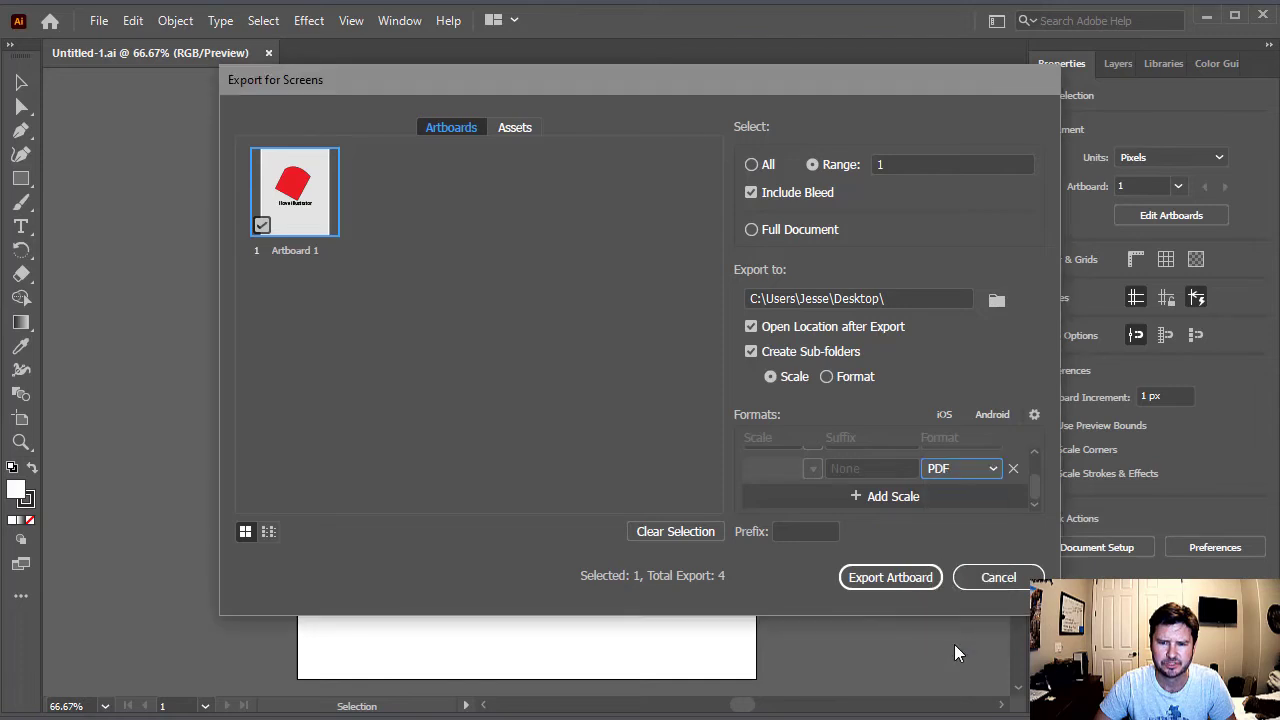
# - Export the artboard in all listed formats to the Desktop folder
pyautogui.click(873, 579)
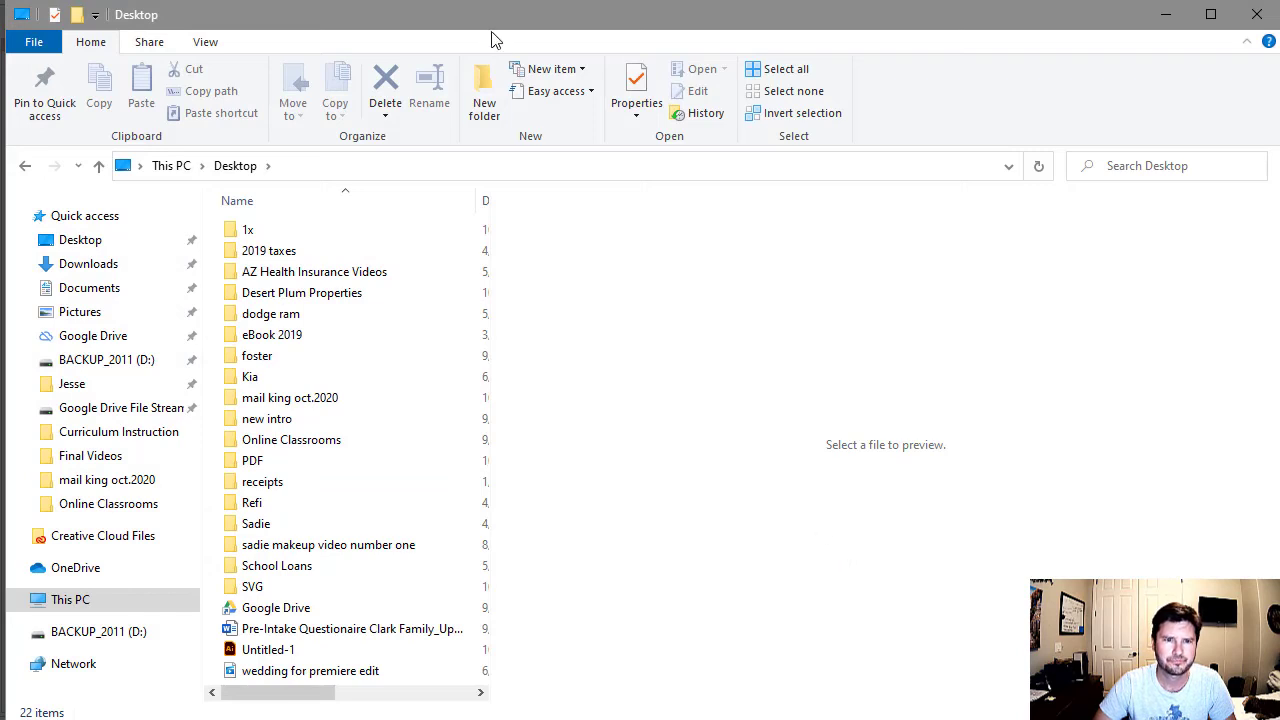
pyautogui.moveTo(493, 31); pyautogui.dragTo(575, 18)
pyautogui.moveTo(573, 13); pyautogui.dragTo(553, 15)
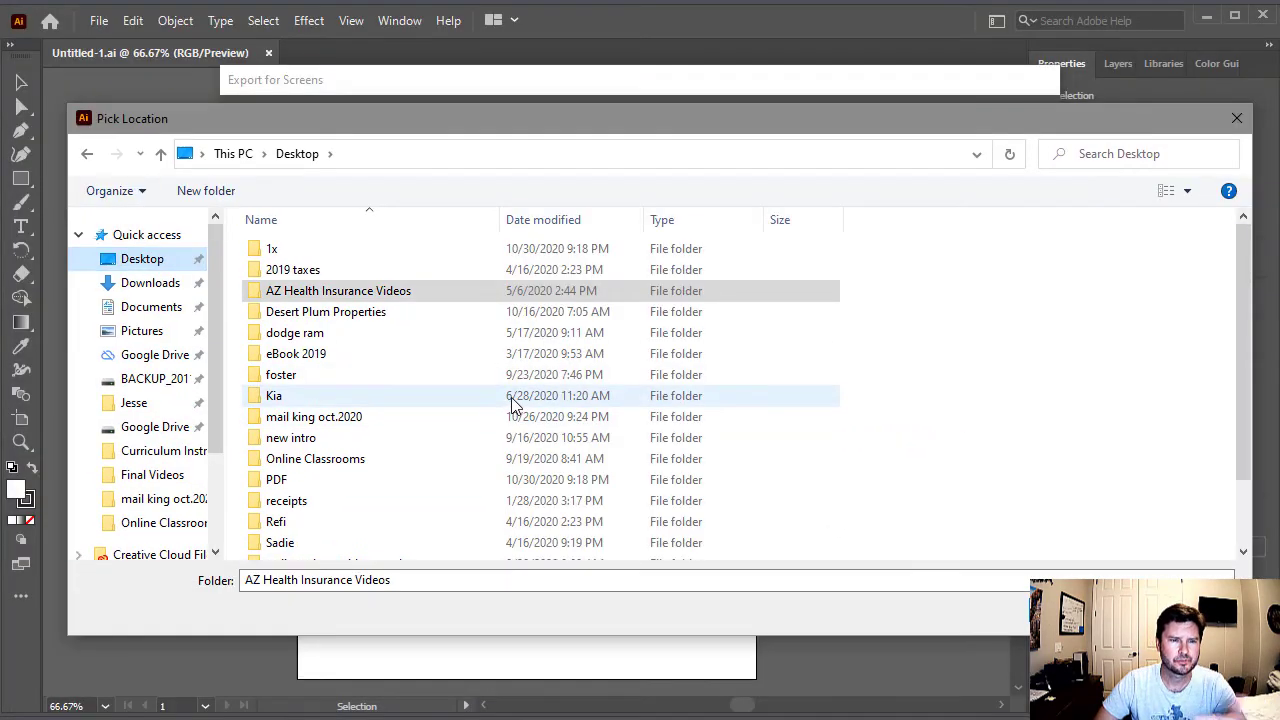
# - Create a folder named "ai test" on the Desktop and choose it as the export location
pyautogui.rightClick(944, 380)
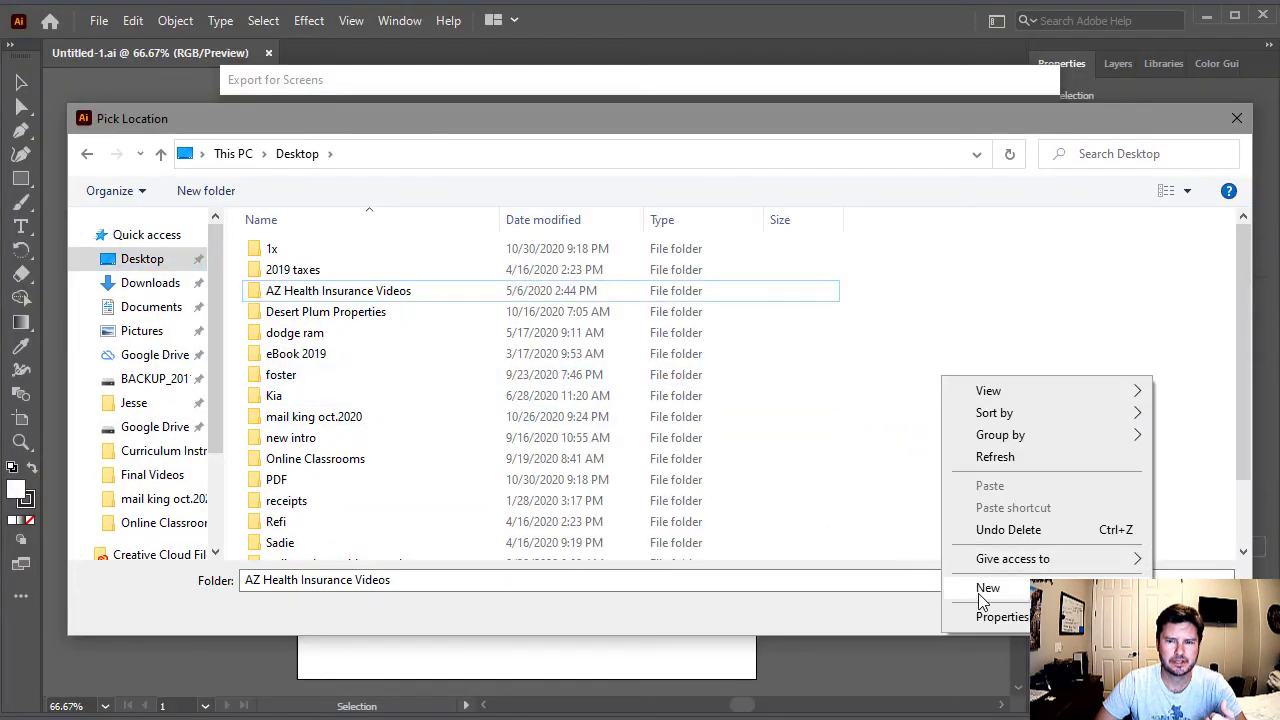
pyautogui.moveTo(981, 597)
pyautogui.click(1190, 293)
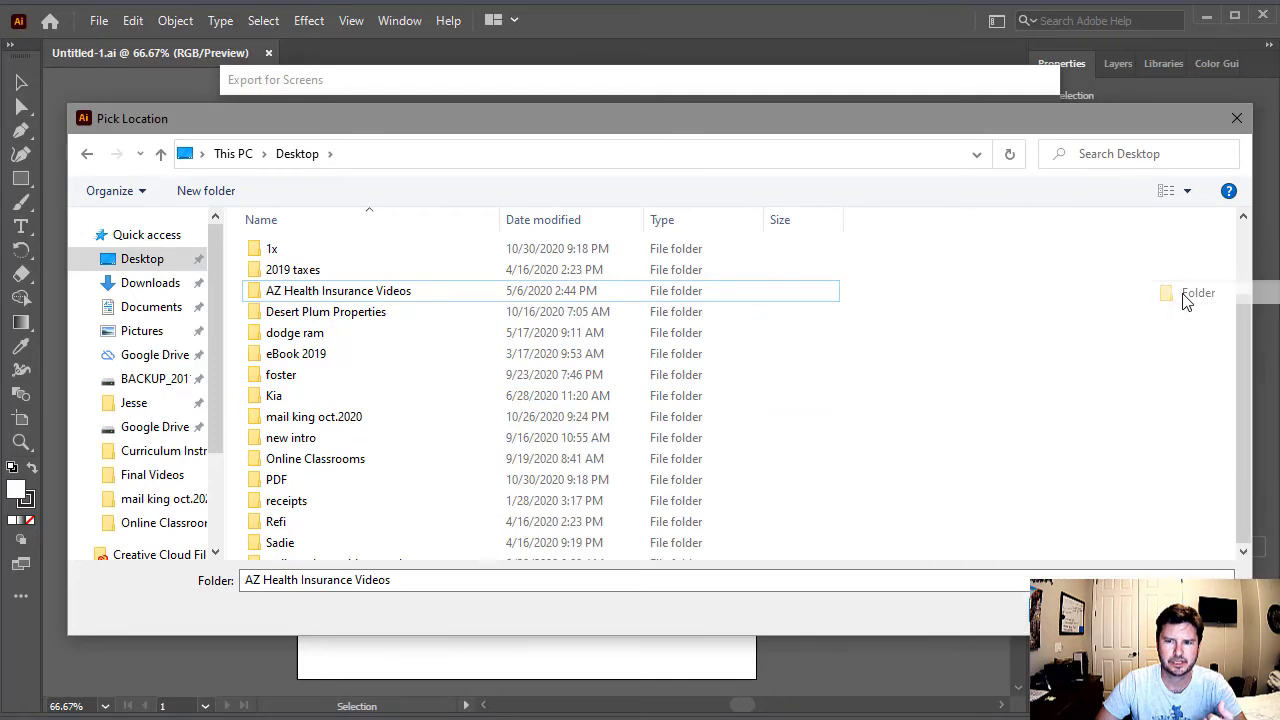
pyautogui.write('ai')
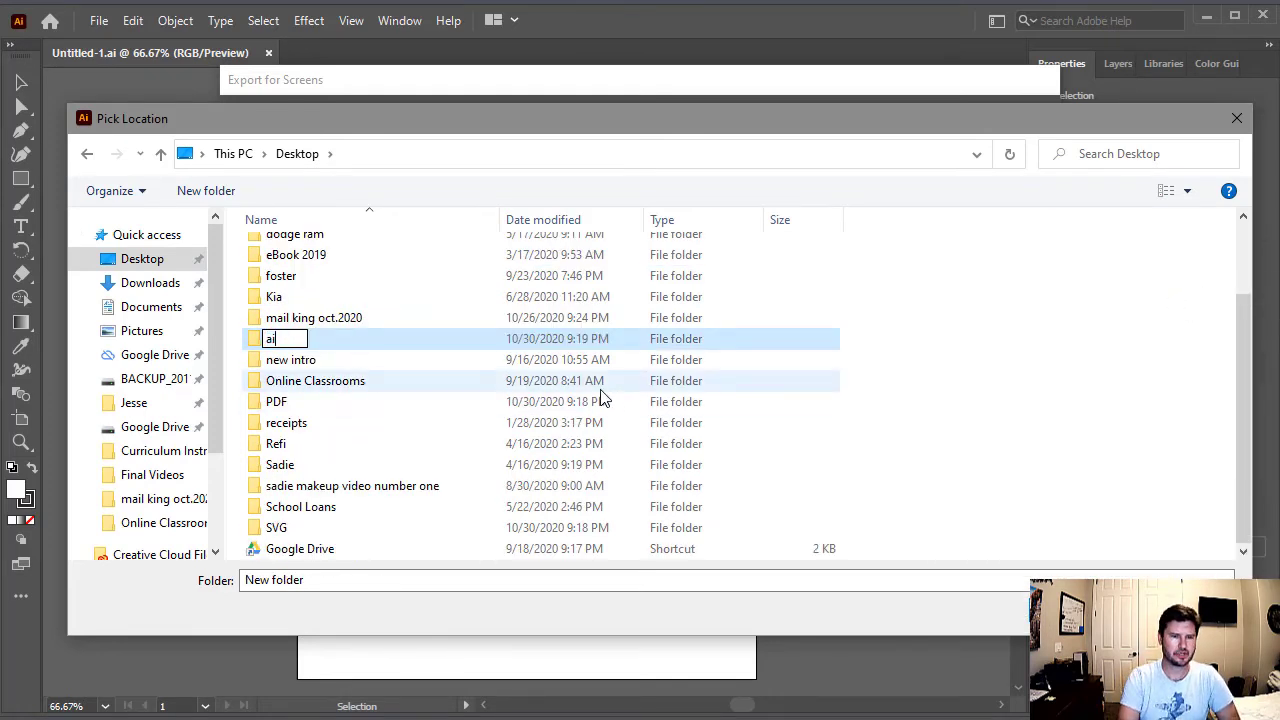
pyautogui.write(' test')
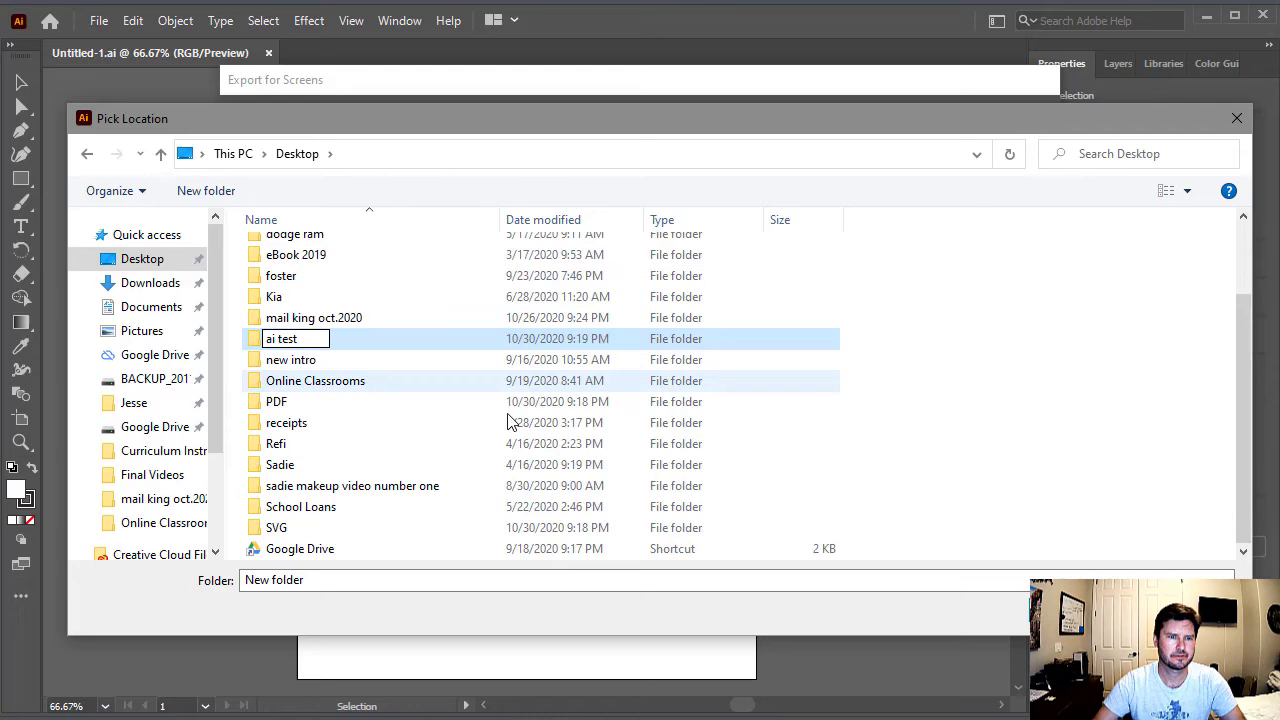
pyautogui.click(338, 424)
pyautogui.scroll(2, 277, 294)
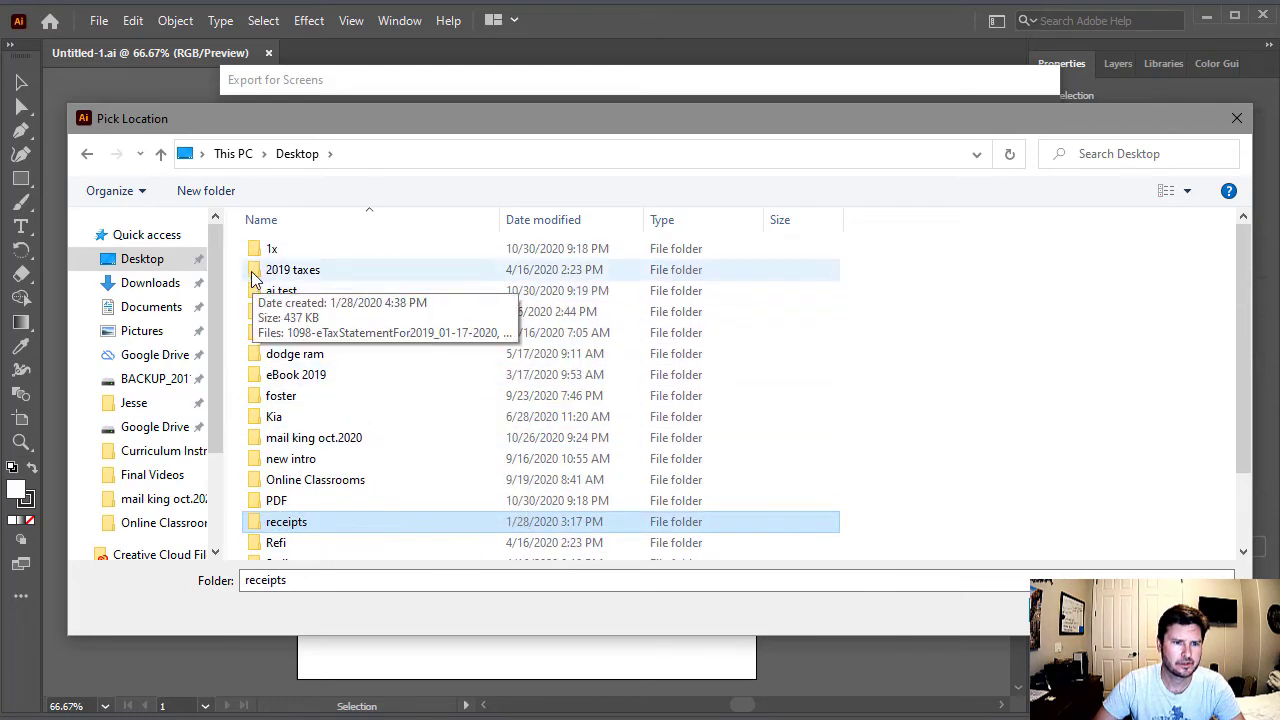
pyautogui.click(256, 291)
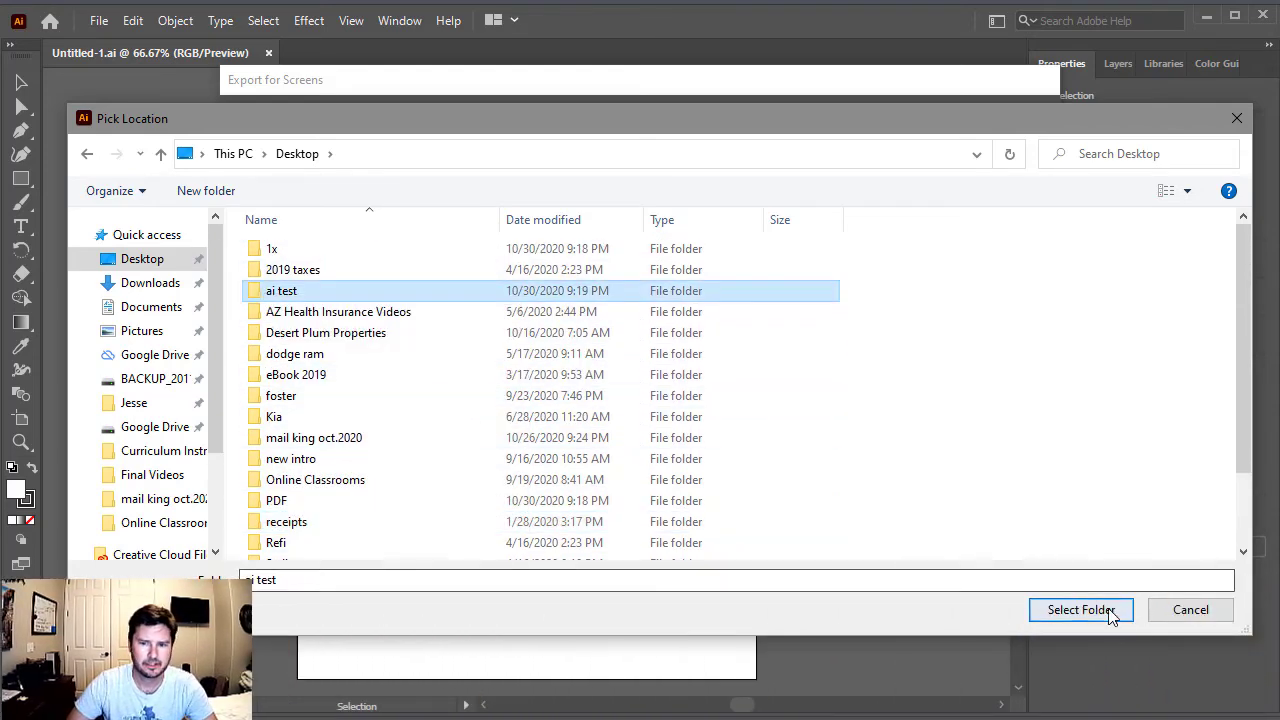
pyautogui.click(1105, 690)
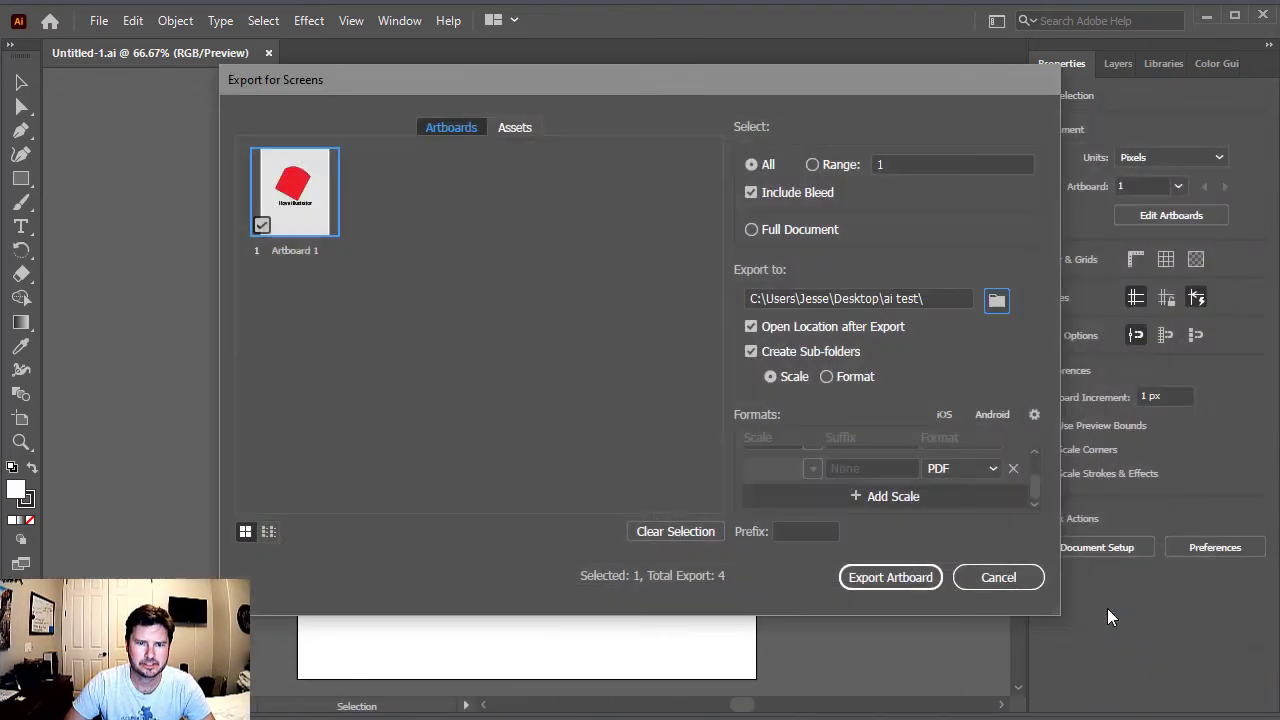
# - Export the artboard to the ai test folder, then open that folder from the Desktop in File Explorer
pyautogui.click(888, 578)
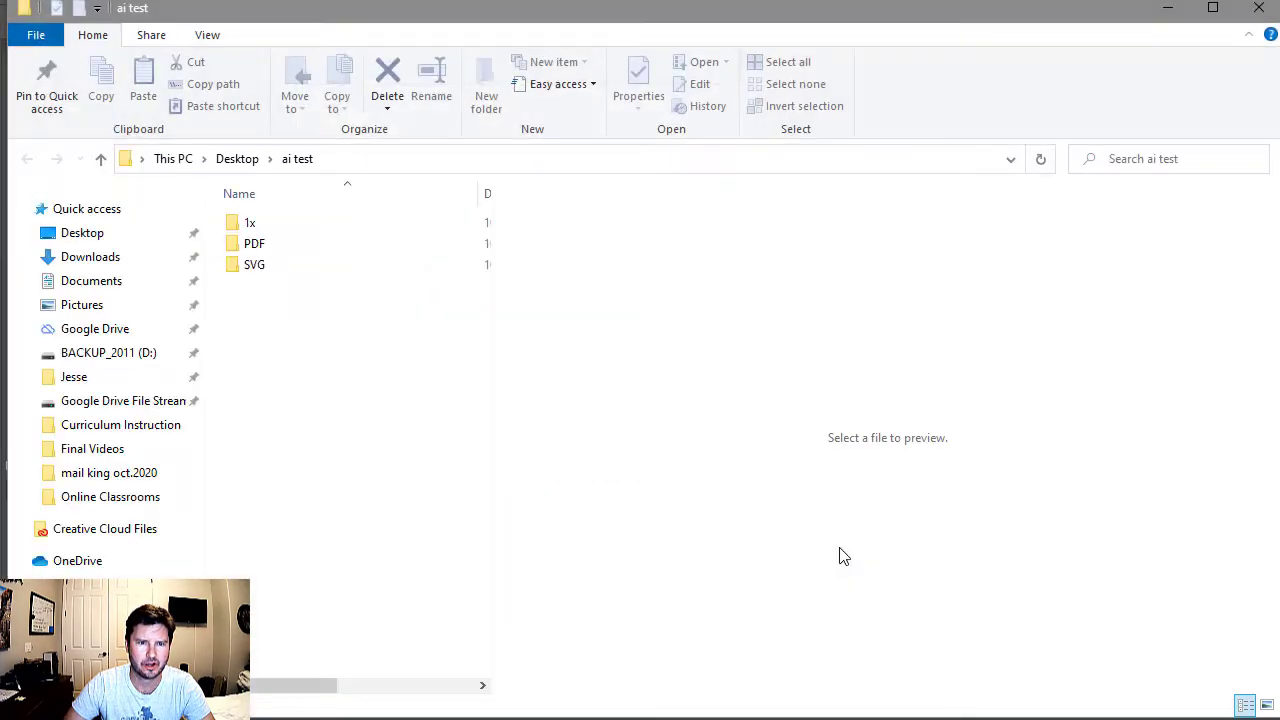
pyautogui.hotkey('alt', 'Up')
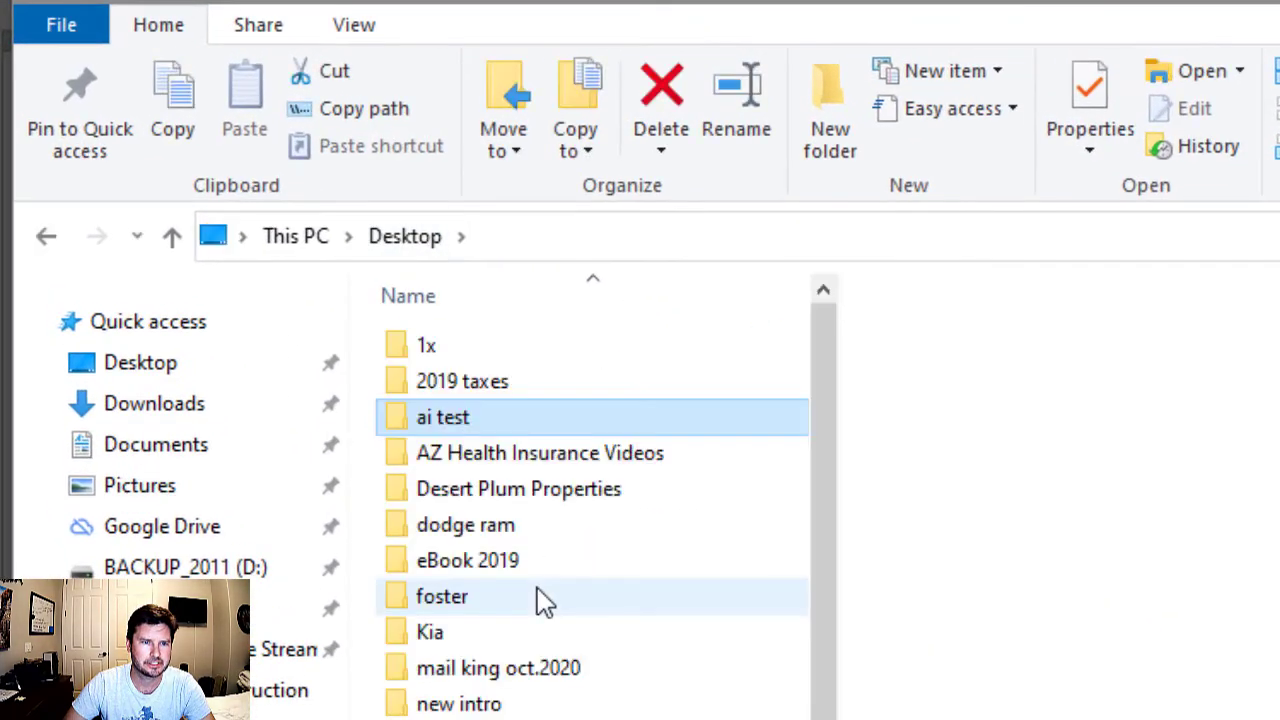
pyautogui.doubleClick(430, 397)
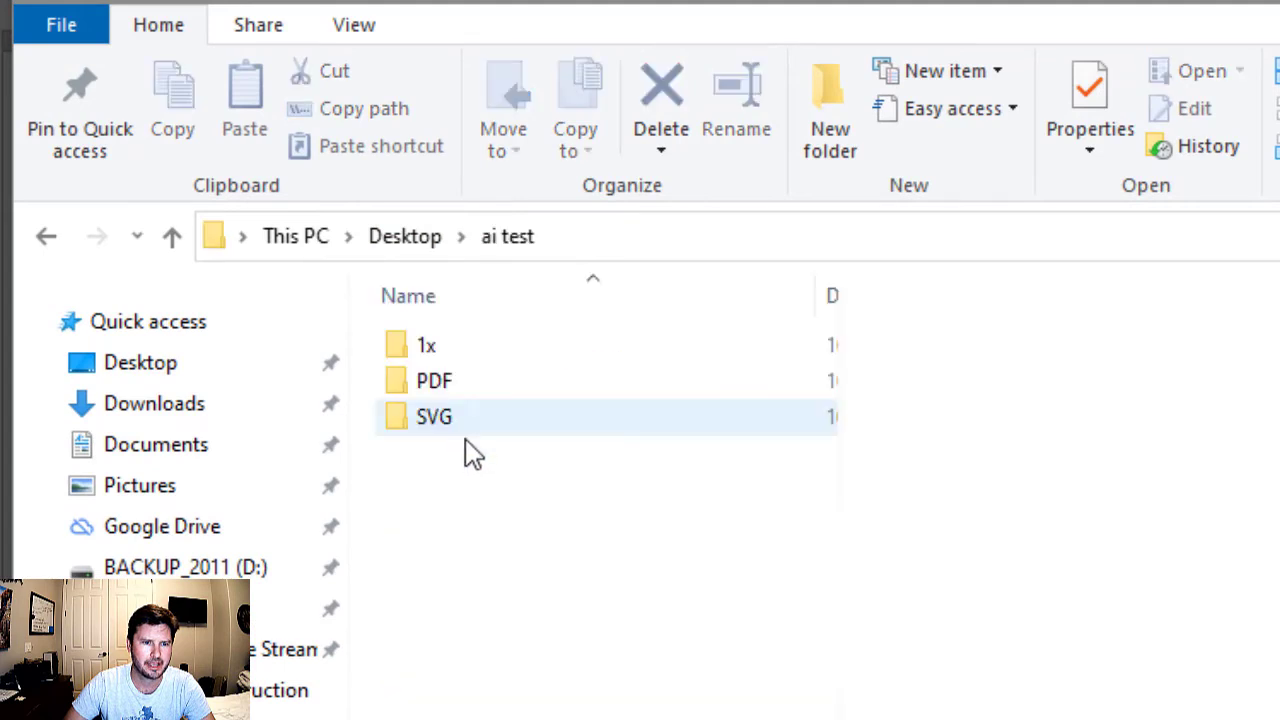
# - Examine the exported artboard files and their types in the 1x, PDF and SVG subfolders of ai test
pyautogui.doubleClick(445, 345)
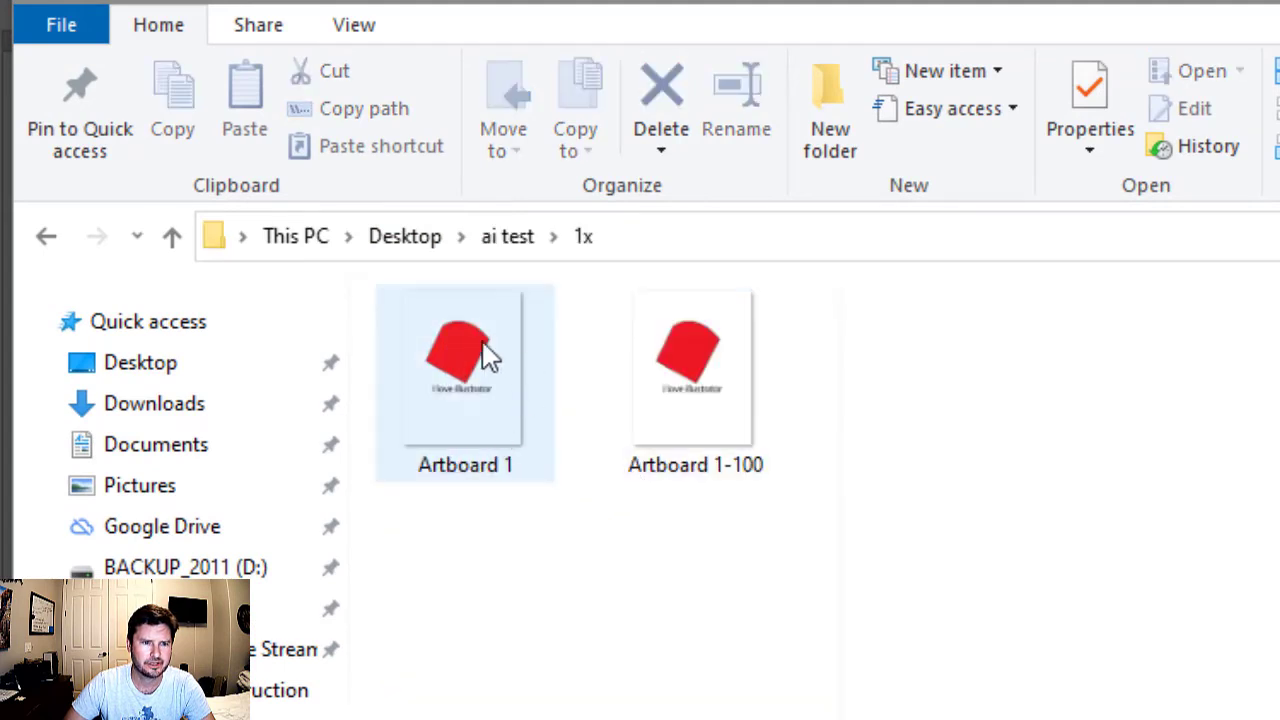
pyautogui.moveTo(502, 355)
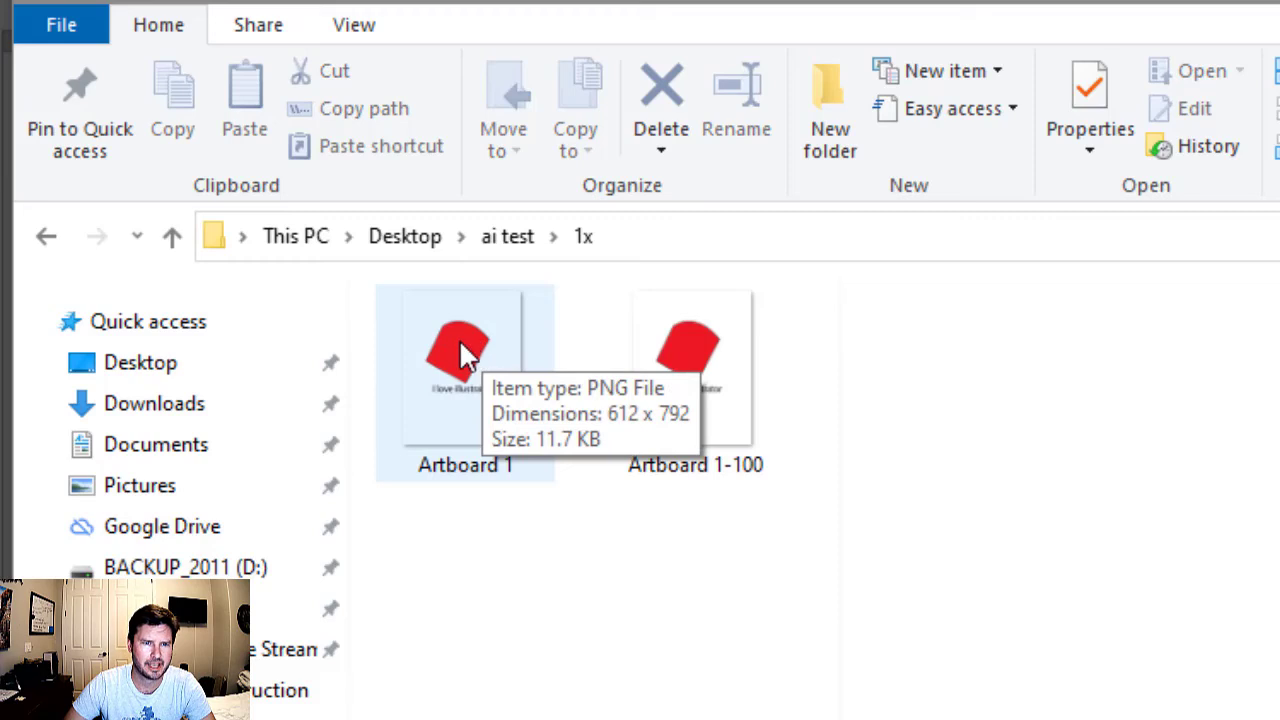
pyautogui.moveTo(690, 366)
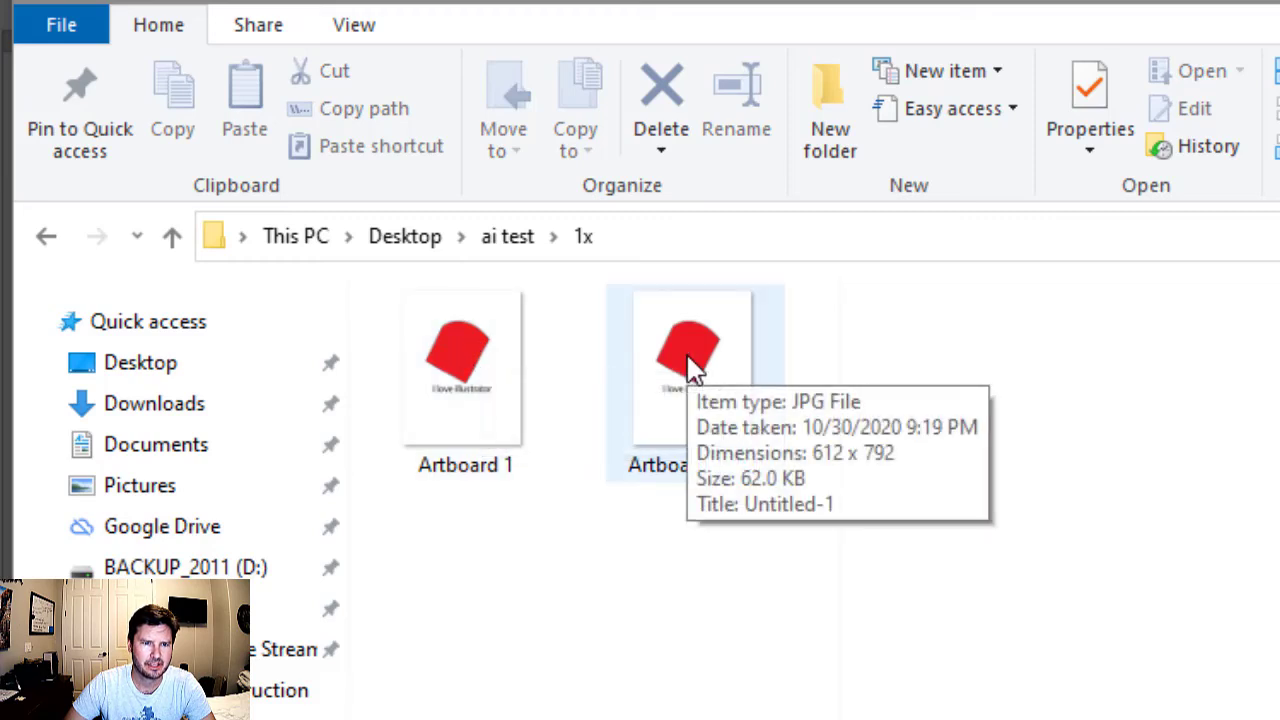
pyautogui.click(508, 240)
pyautogui.click(426, 380)
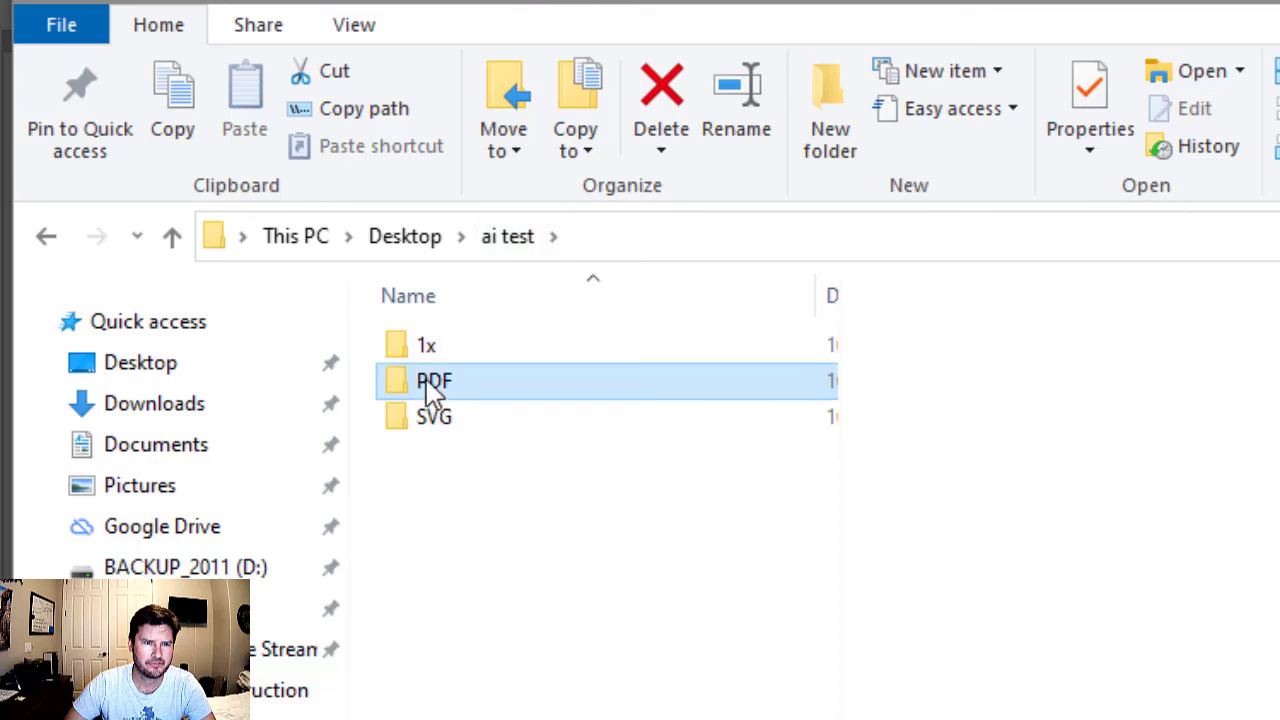
pyautogui.click(430, 390)
pyautogui.doubleClick(390, 387)
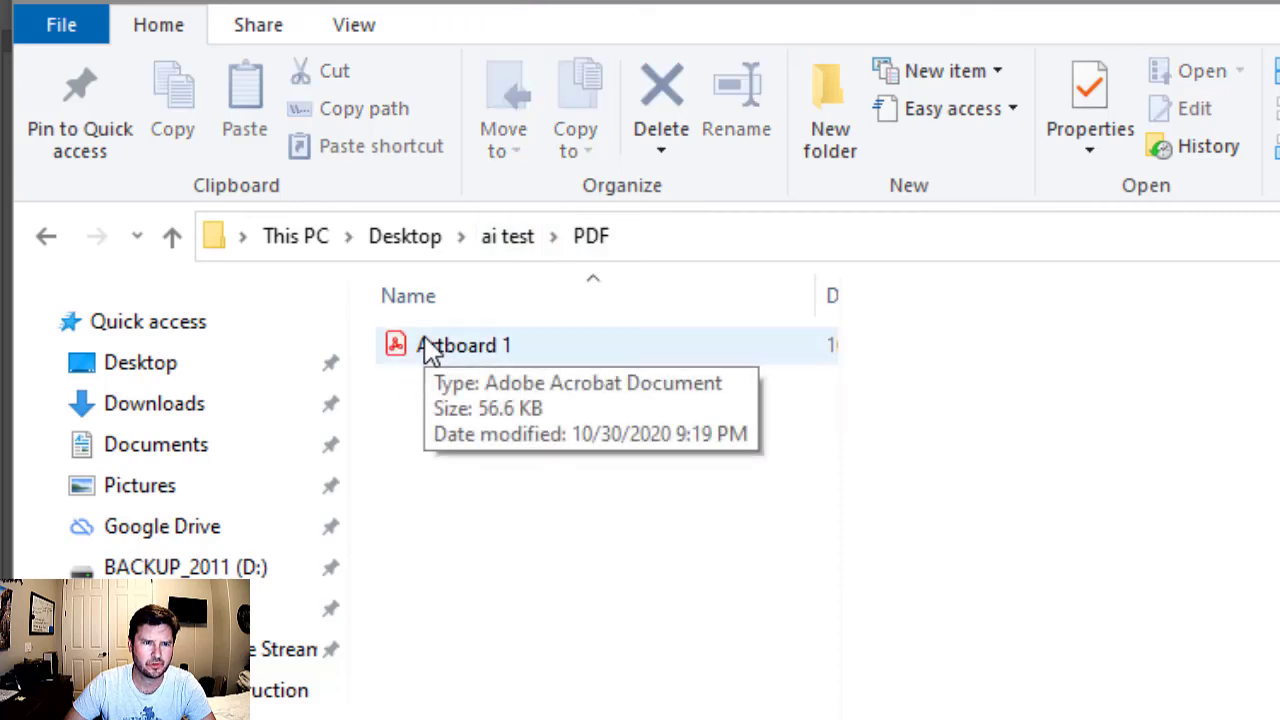
pyautogui.click(515, 240)
pyautogui.doubleClick(458, 420)
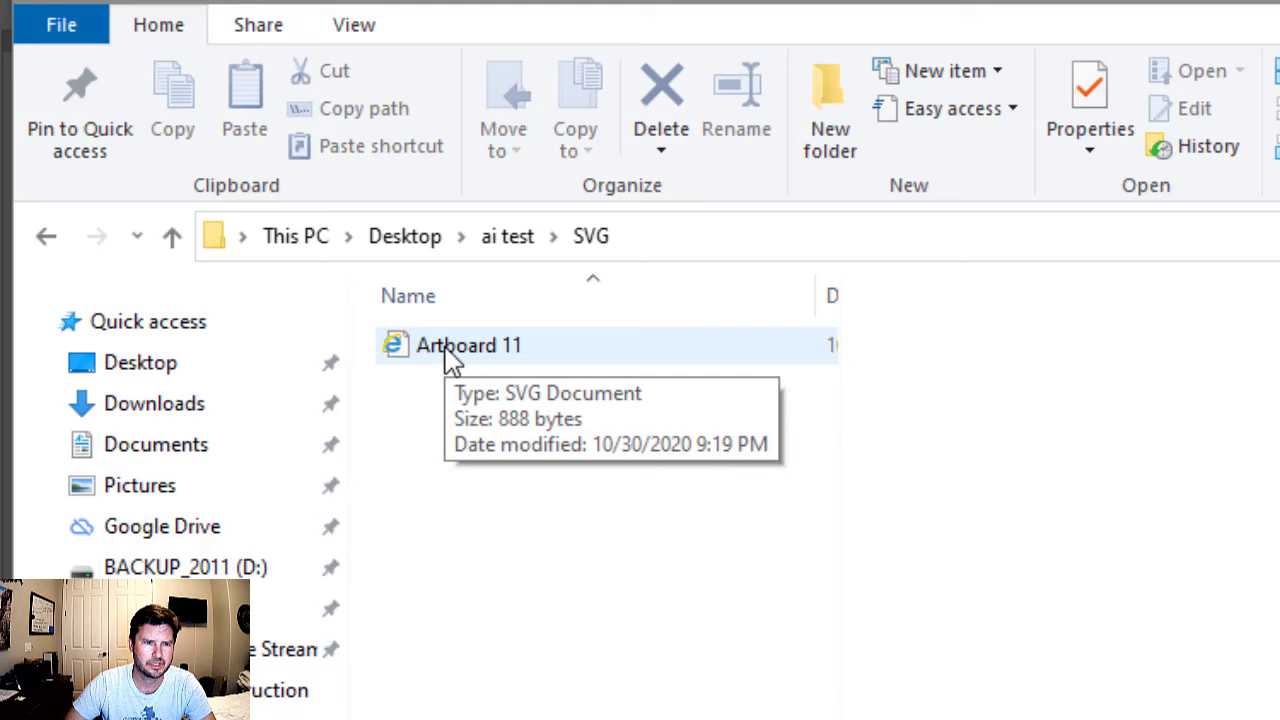
pyautogui.click(452, 360)
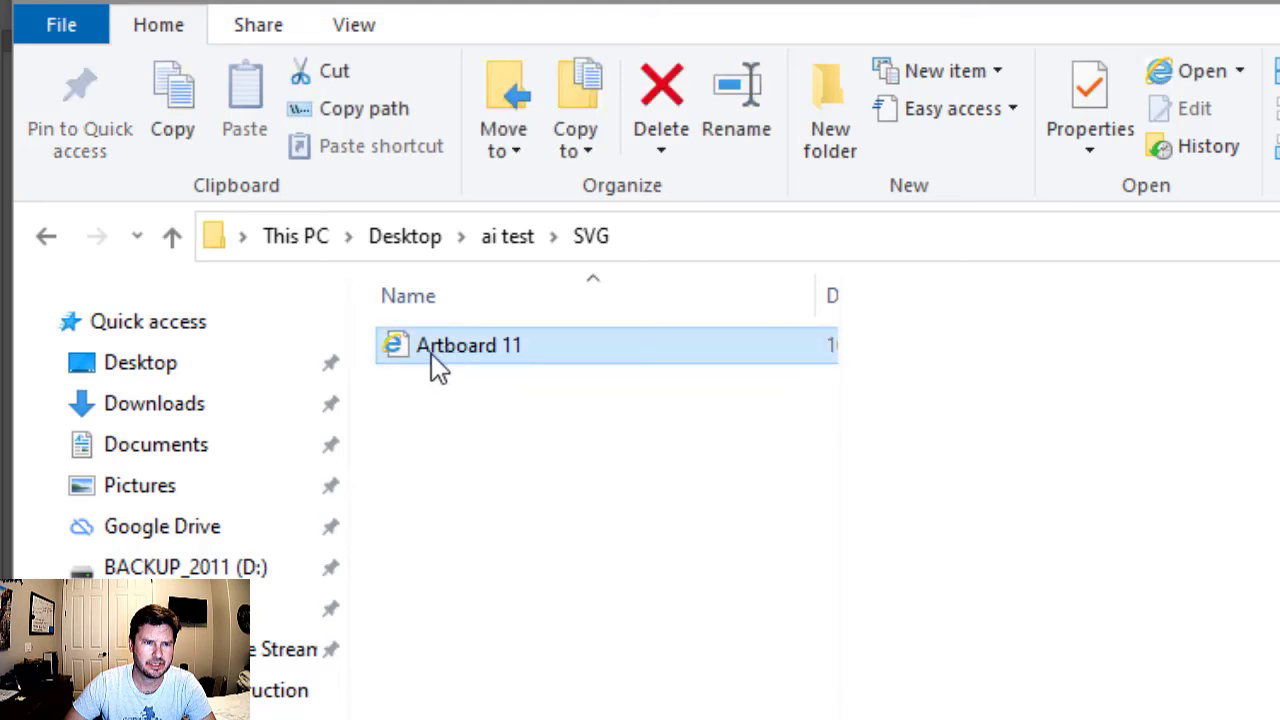
pyautogui.click(549, 528)
# - Return to the Desktop folder, reopen ai test and widen its file list
pyautogui.click(421, 240)
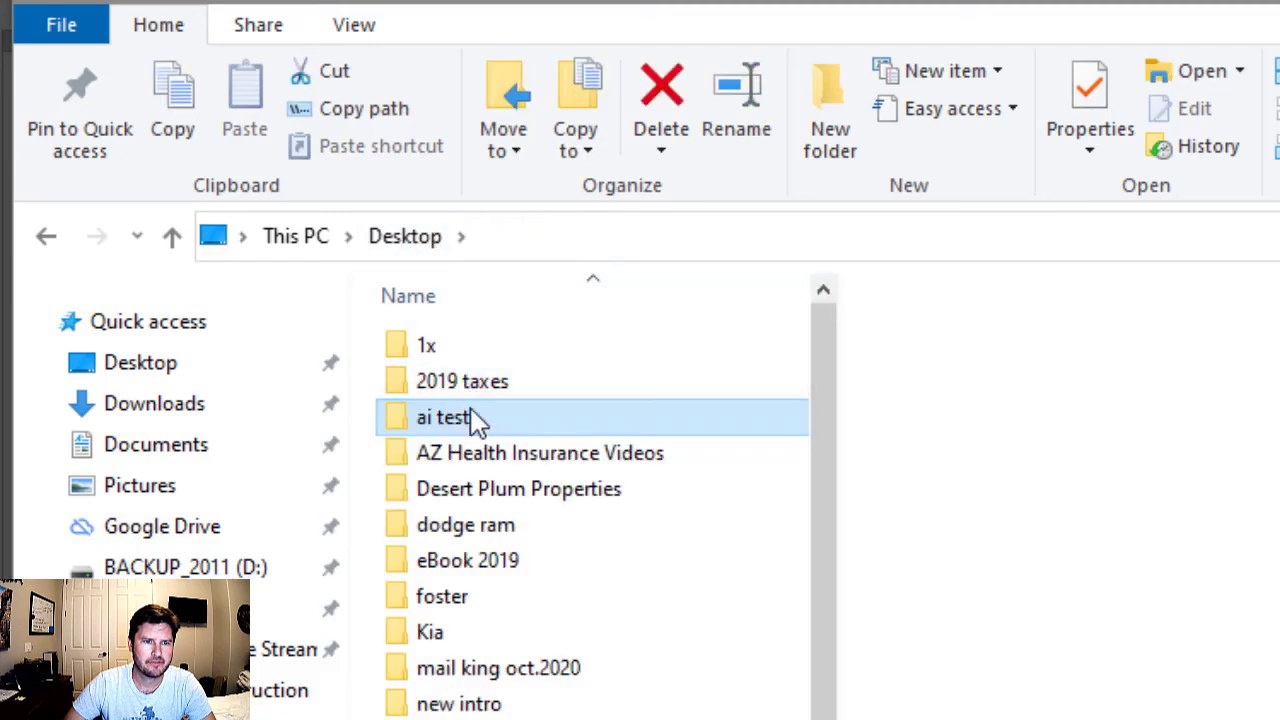
pyautogui.doubleClick(470, 418)
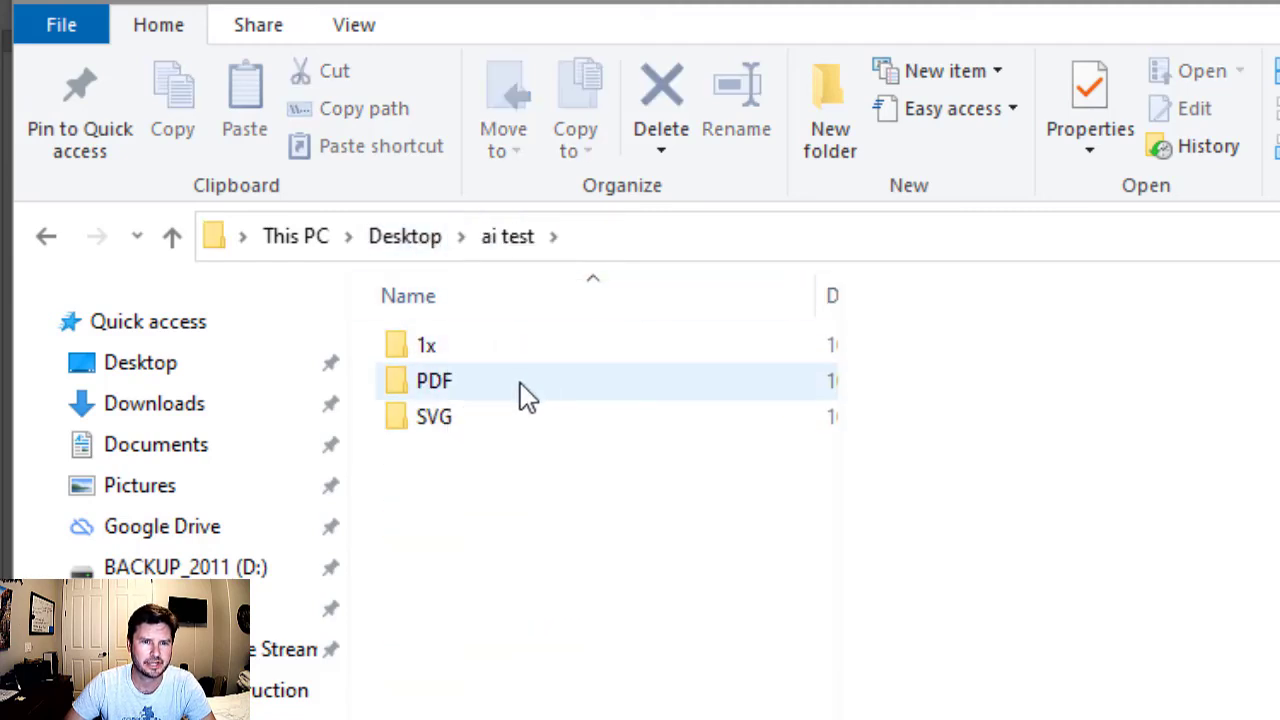
pyautogui.moveTo(837, 409); pyautogui.dragTo(886, 437)
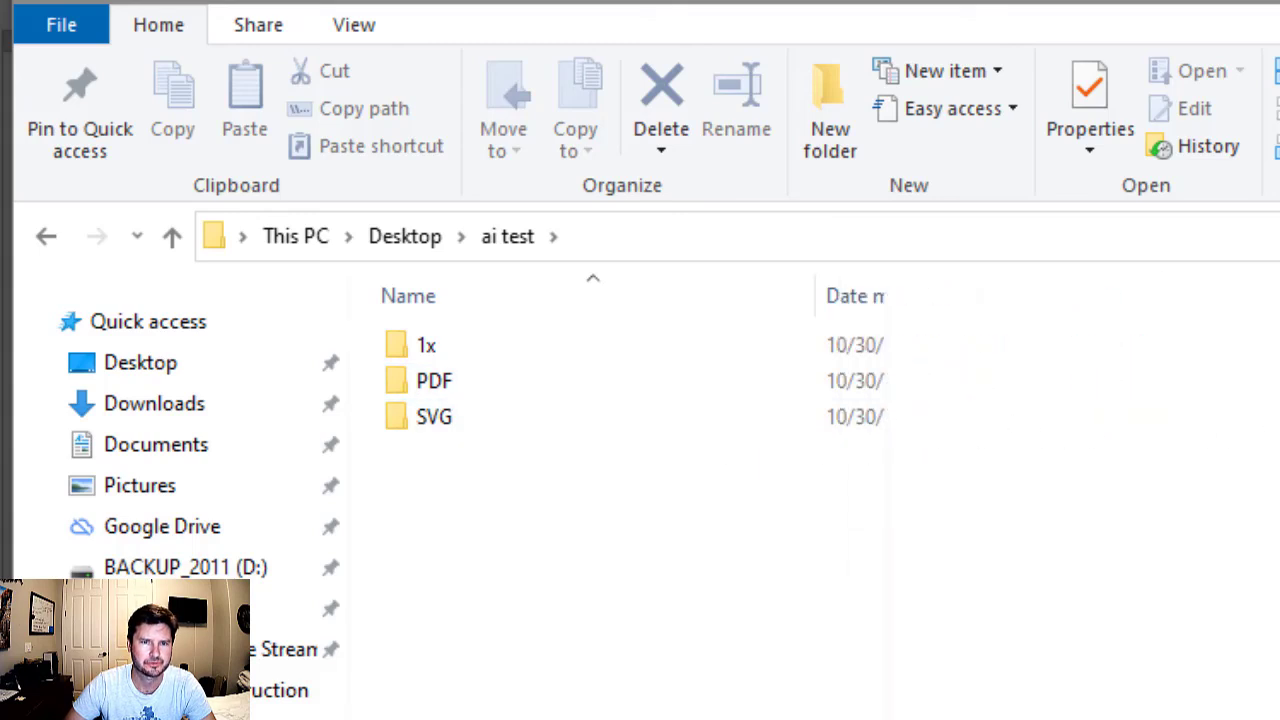